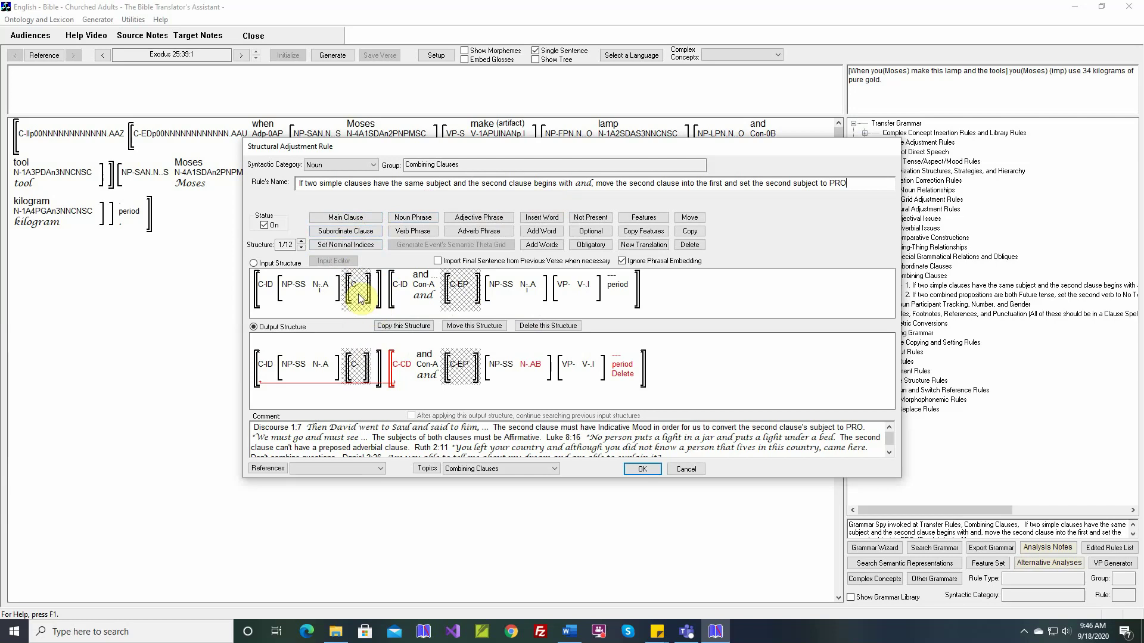
- Examine the clause and phrase features in structures 1 to 4 of the first Combining Clauses rule
{"action": "mouse_move", "coordinate": [301, 291]}
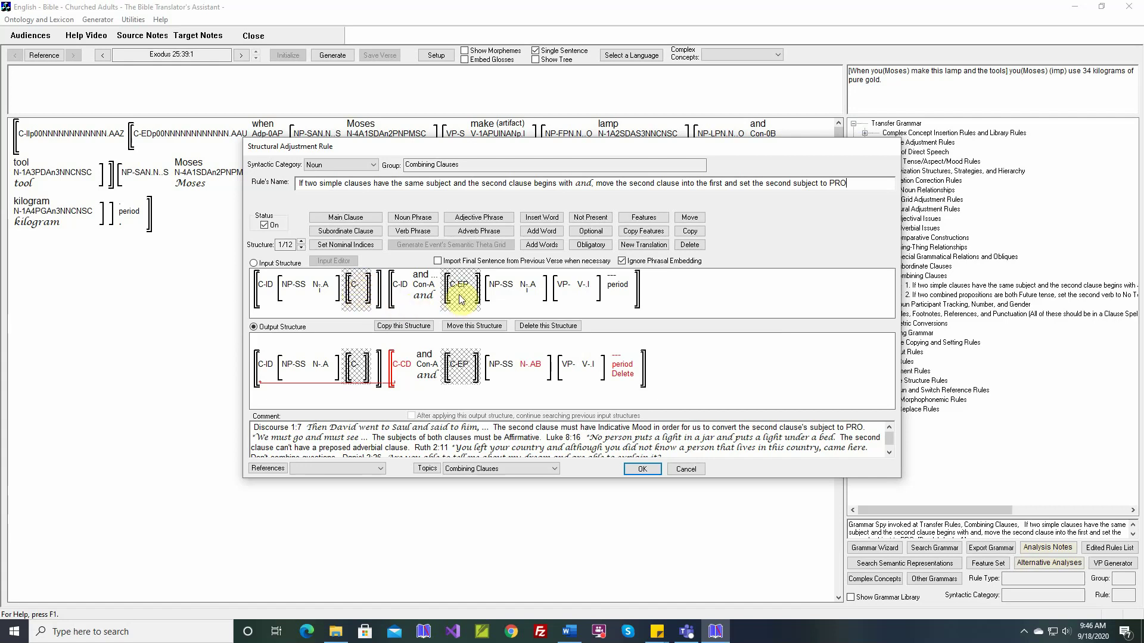
{"action": "mouse_move", "coordinate": [463, 291]}
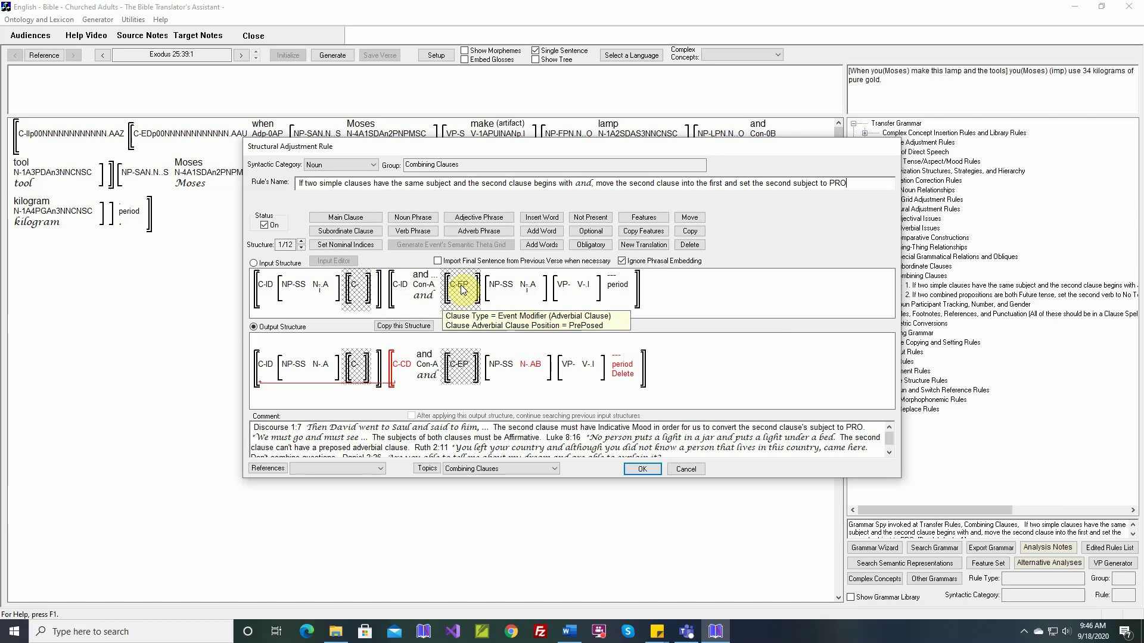
{"action": "mouse_move", "coordinate": [499, 291]}
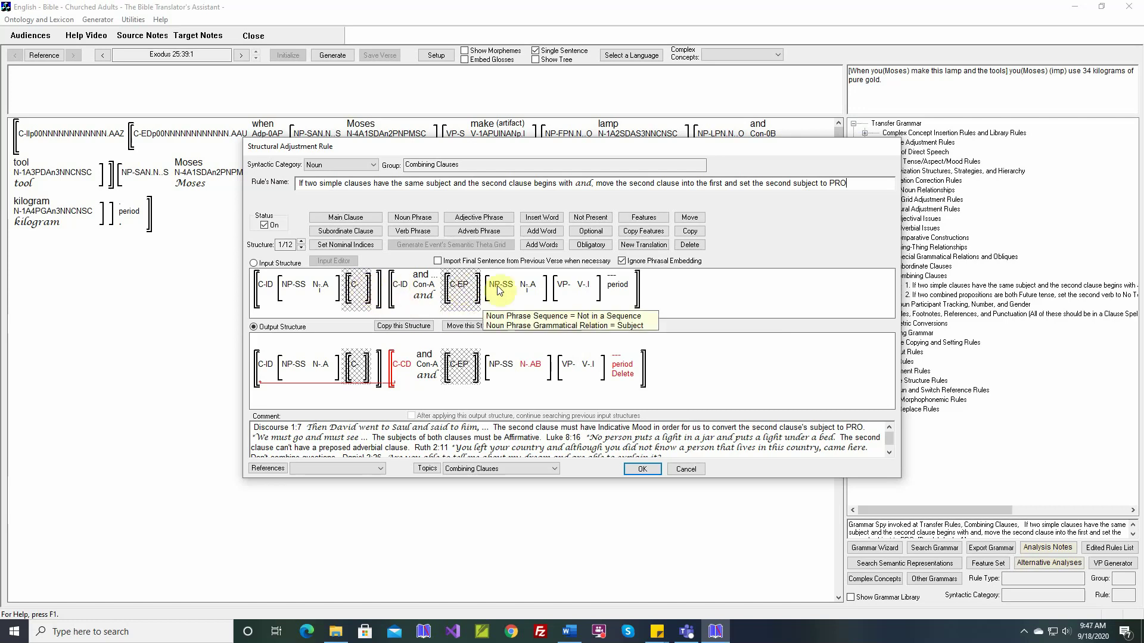
{"action": "mouse_move", "coordinate": [410, 369]}
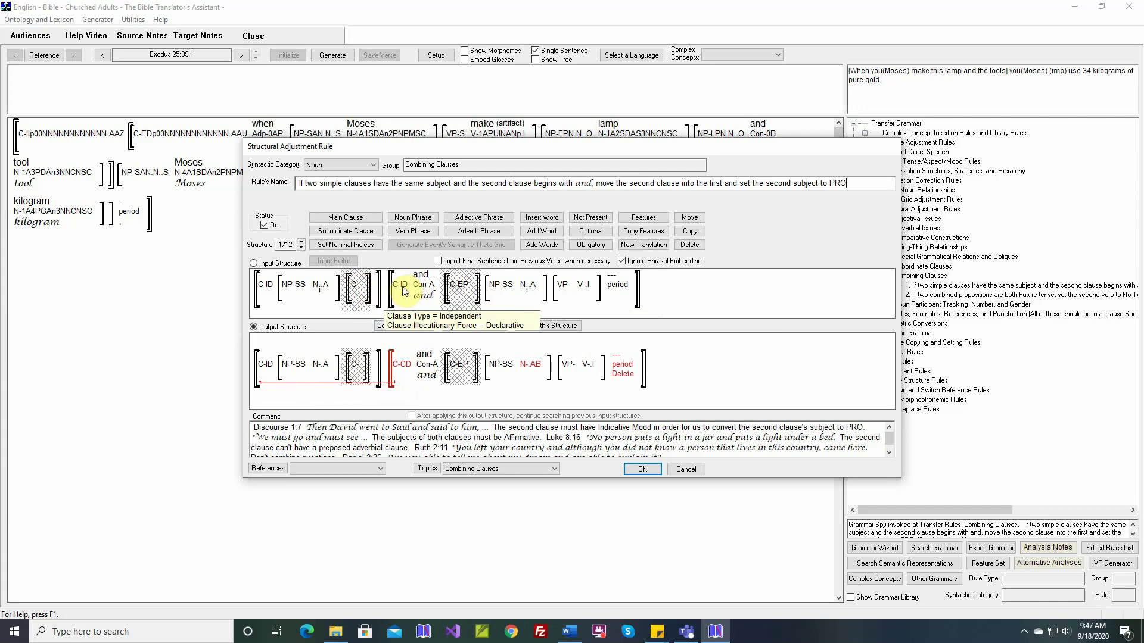
{"action": "left_click", "coordinate": [301, 242]}
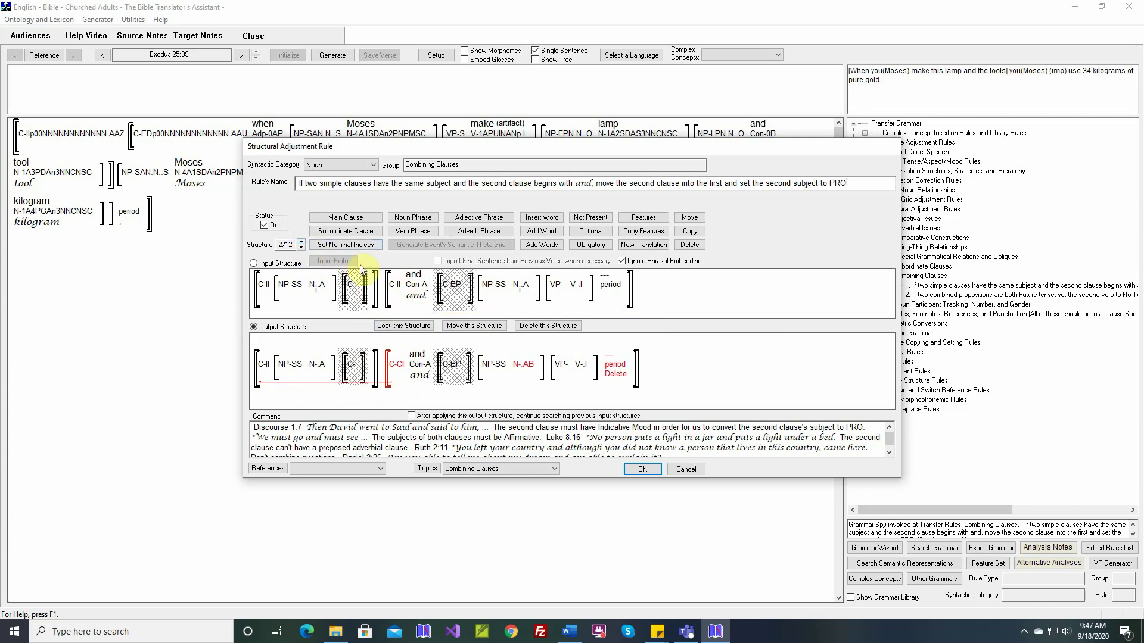
{"action": "mouse_move", "coordinate": [399, 289]}
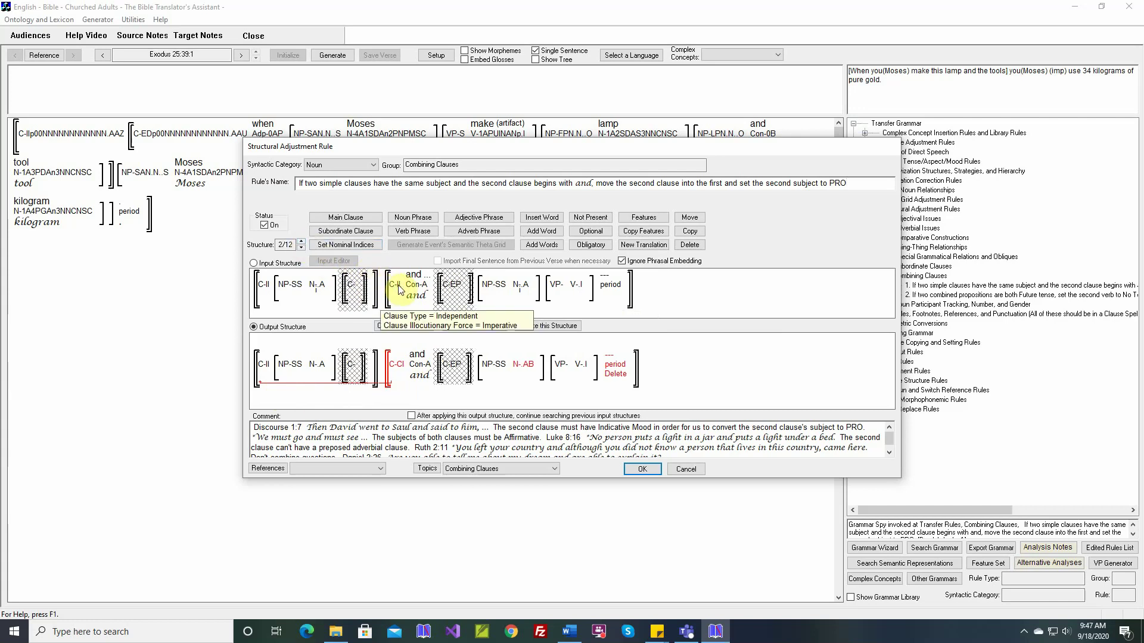
{"action": "left_click", "coordinate": [302, 242]}
{"action": "left_click", "coordinate": [301, 242]}
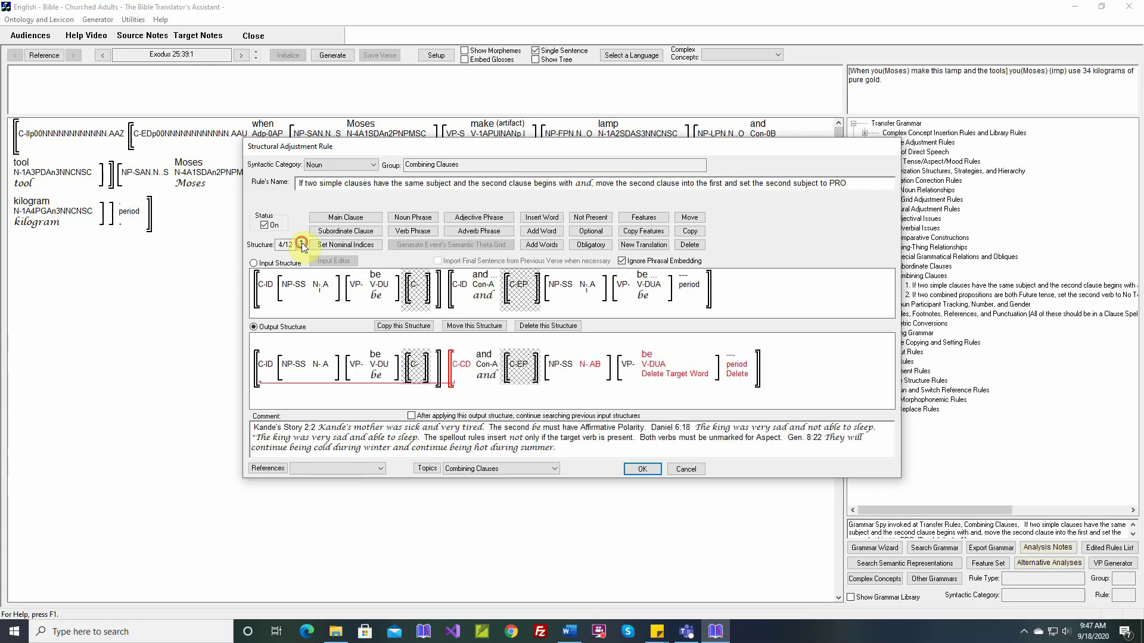
- Review the verb mood features in structure 5 and view structure 6 of the rule, and close the rule without saving
{"action": "left_click", "coordinate": [301, 242]}
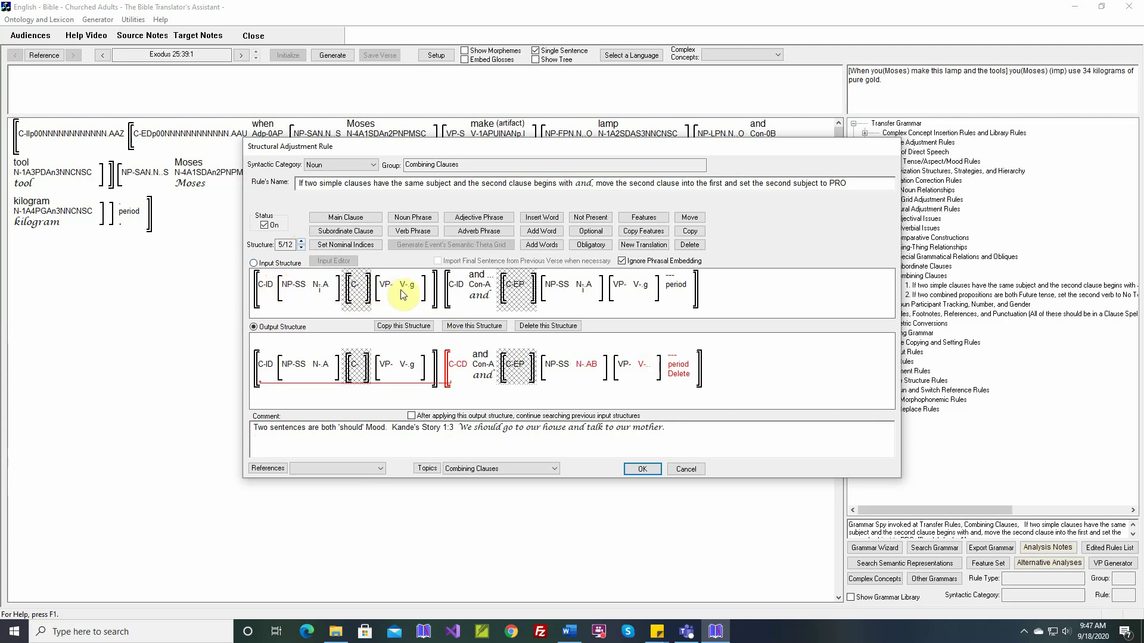
{"action": "mouse_move", "coordinate": [414, 290]}
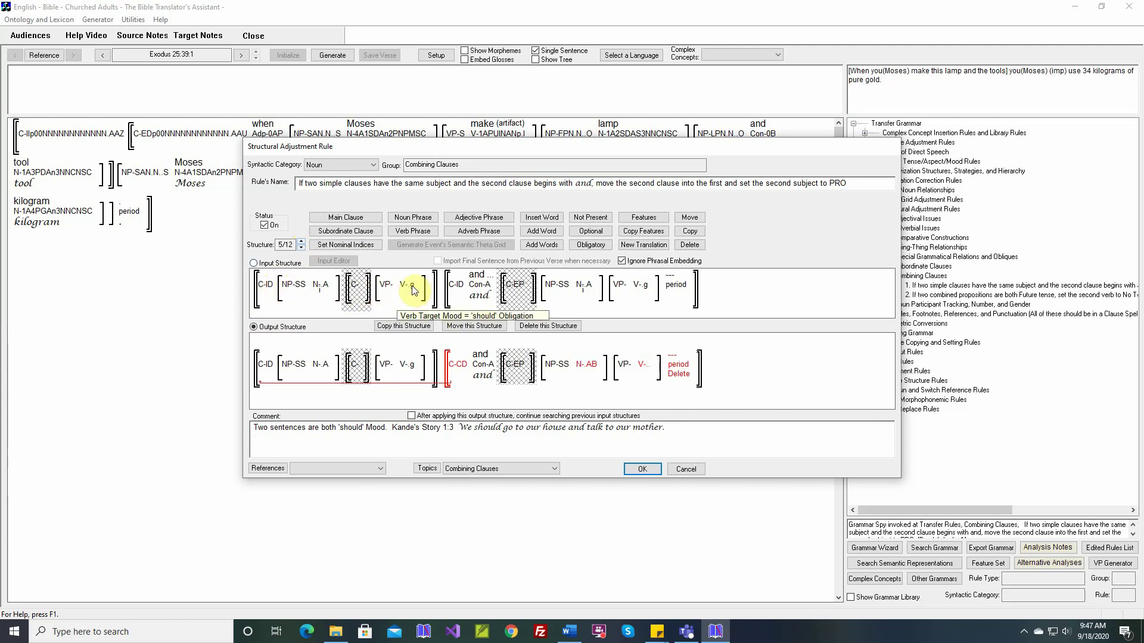
{"action": "mouse_move", "coordinate": [646, 290]}
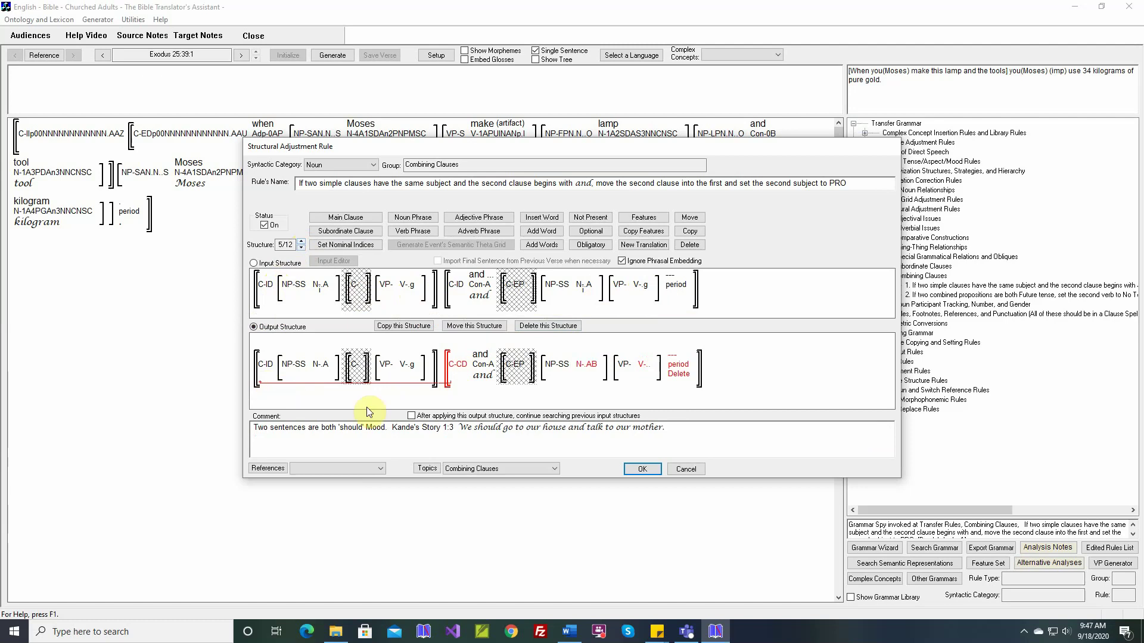
{"action": "mouse_move", "coordinate": [651, 369]}
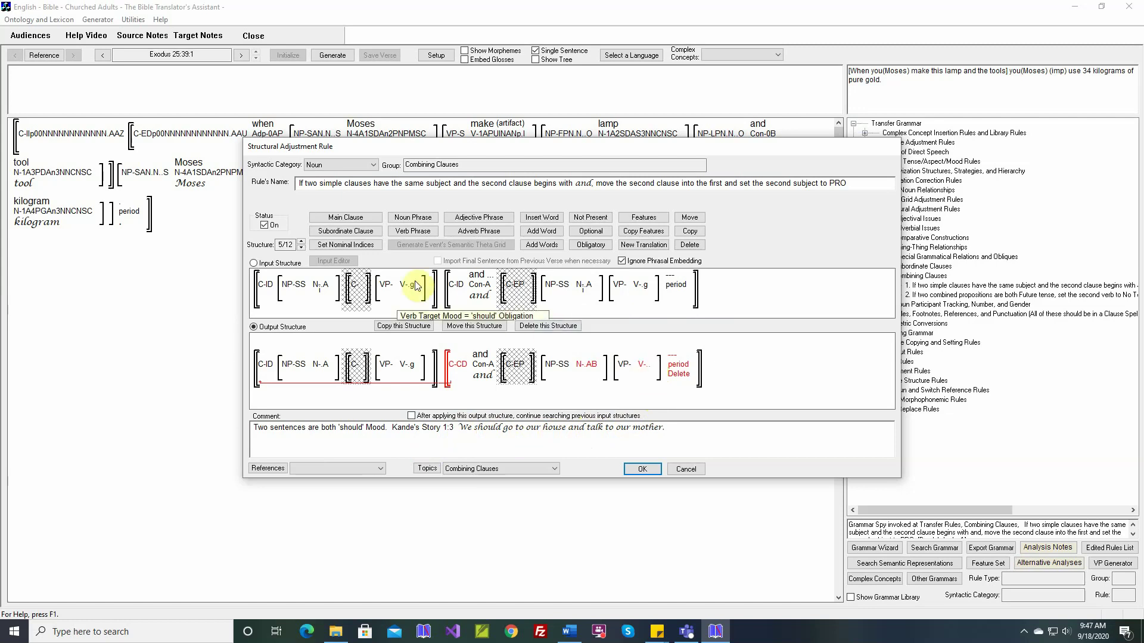
{"action": "left_click", "coordinate": [301, 242]}
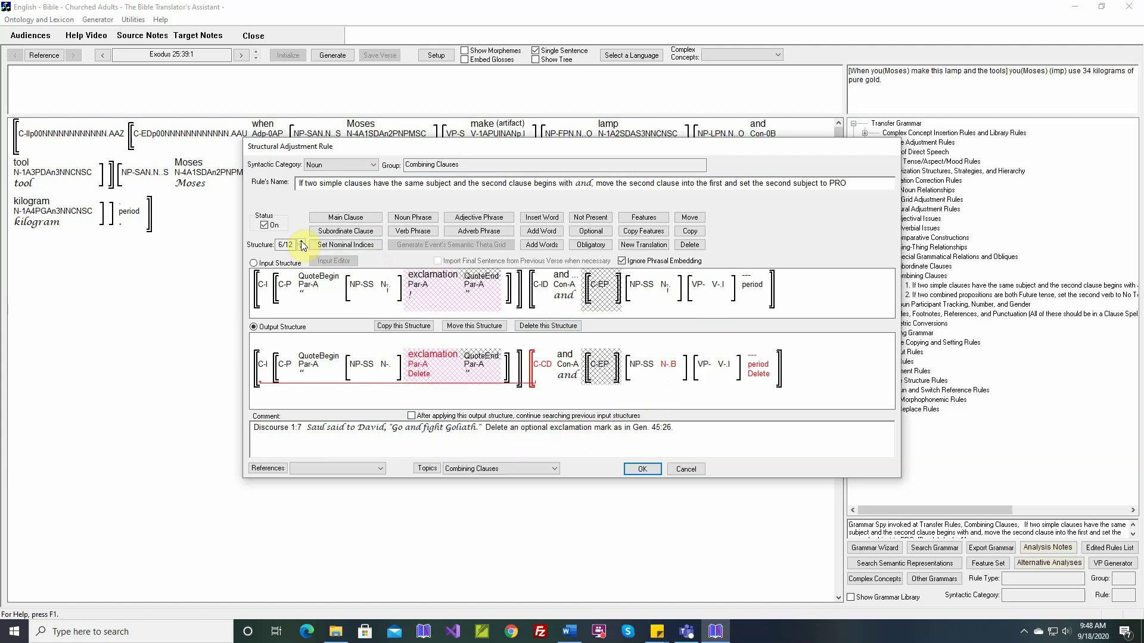
{"action": "left_click", "coordinate": [683, 470]}
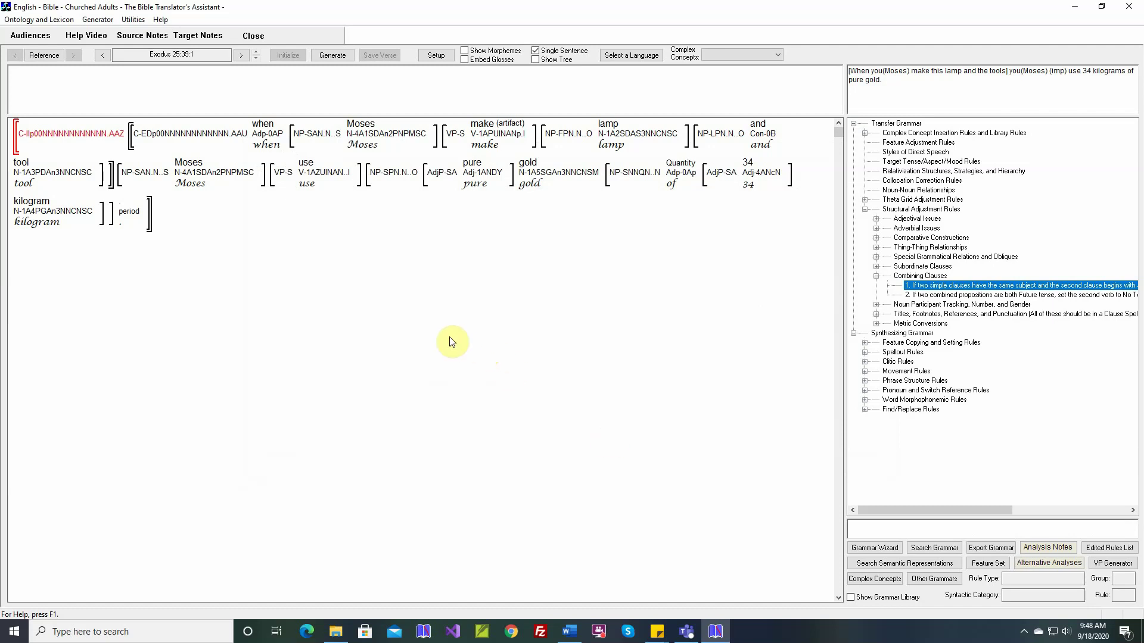
- Inspect the feature list of the adverbial clause introduced by "when" in Exodus 25:39
{"action": "double_click", "coordinate": [208, 168]}
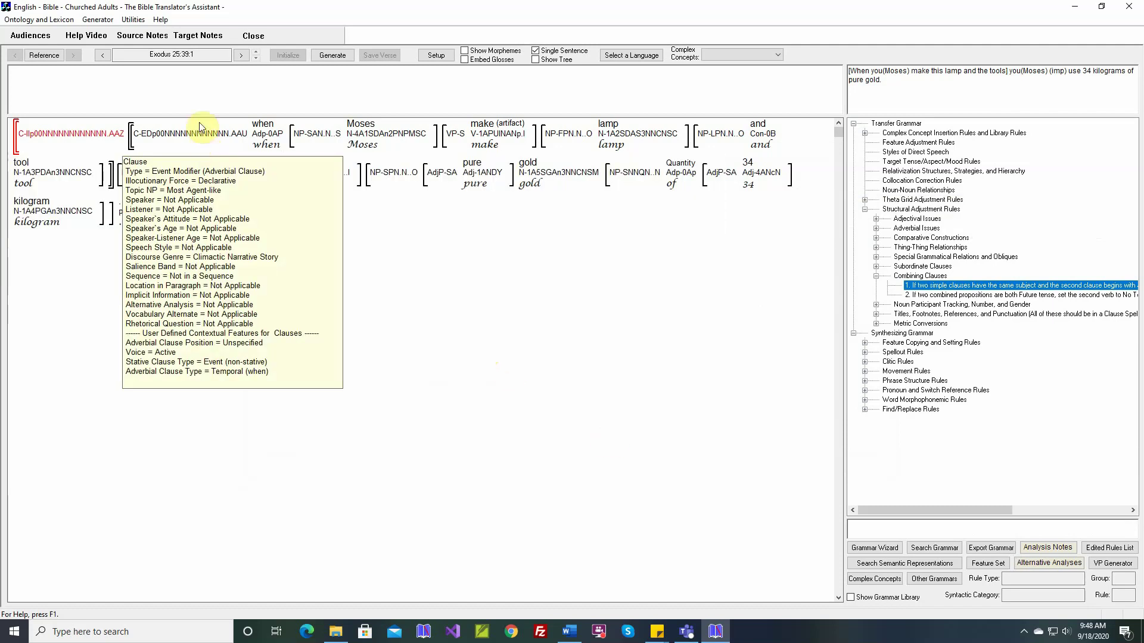
{"action": "left_click", "coordinate": [185, 56]}
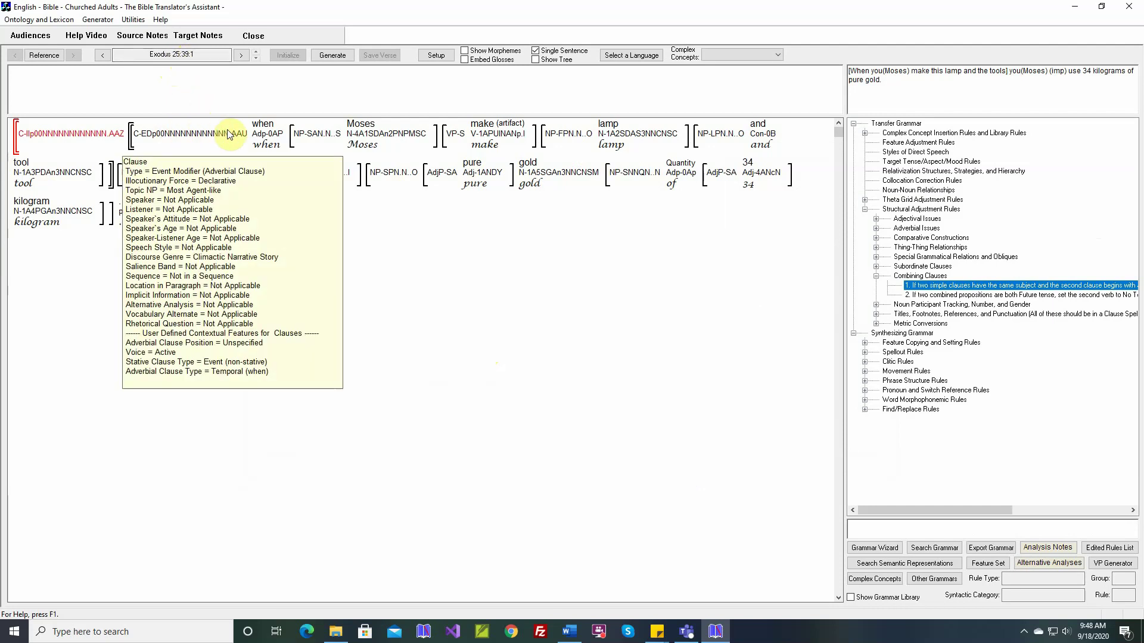
{"action": "mouse_move", "coordinate": [257, 135]}
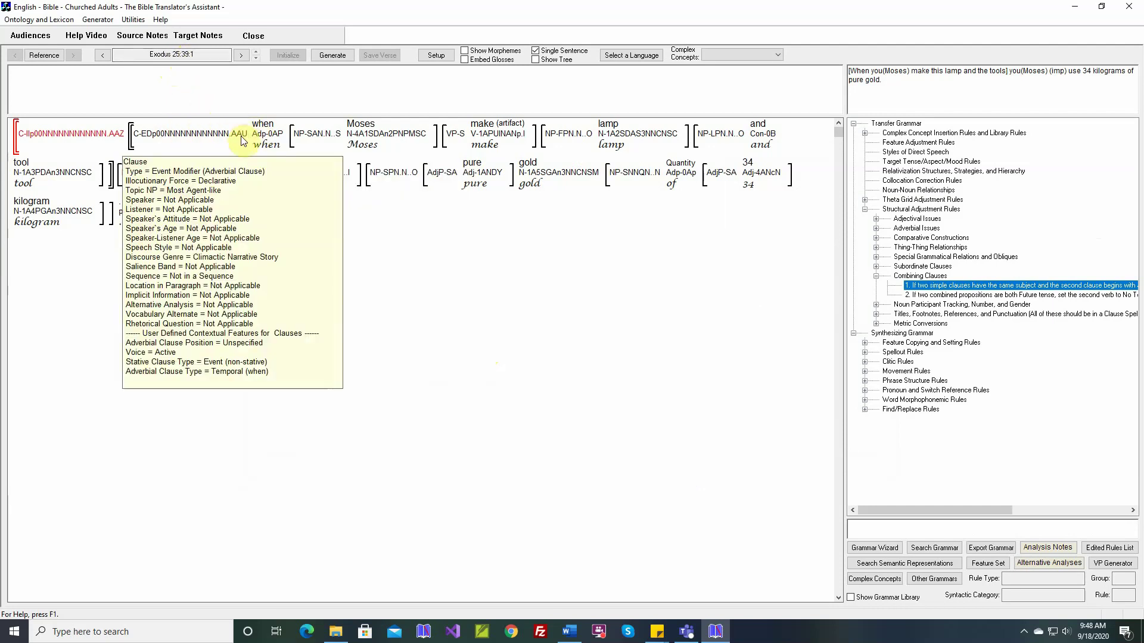
{"action": "mouse_move", "coordinate": [247, 178]}
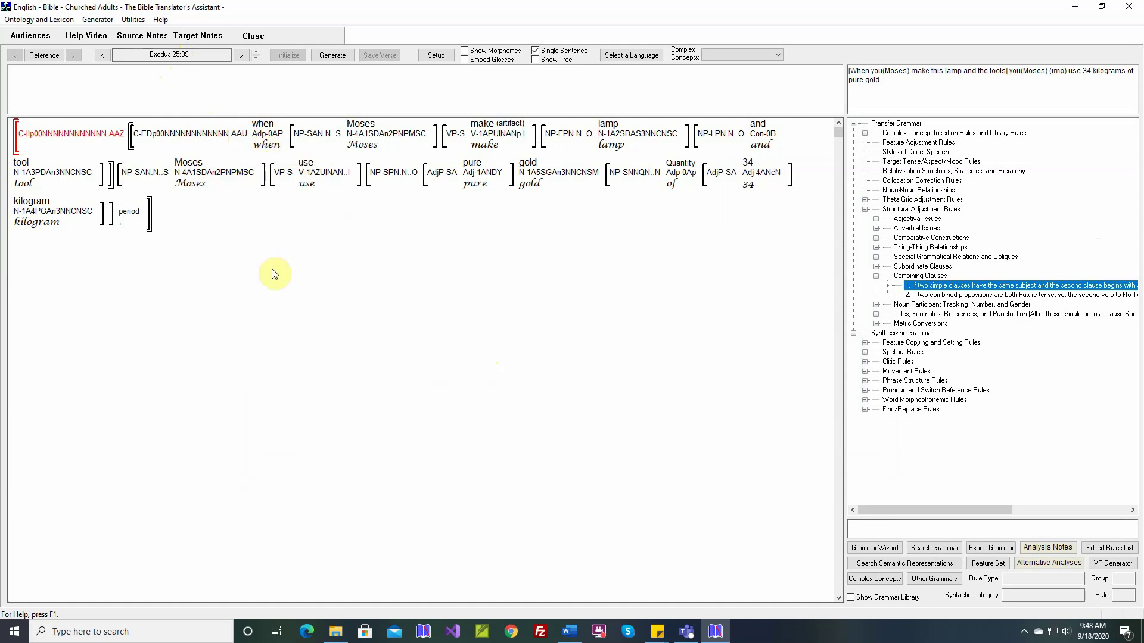
- Create a new structural adjustment rule in the Combining Clauses group with the semantic category Verbs
{"action": "left_click", "coordinate": [916, 277]}
{"action": "double_click", "coordinate": [915, 278]}
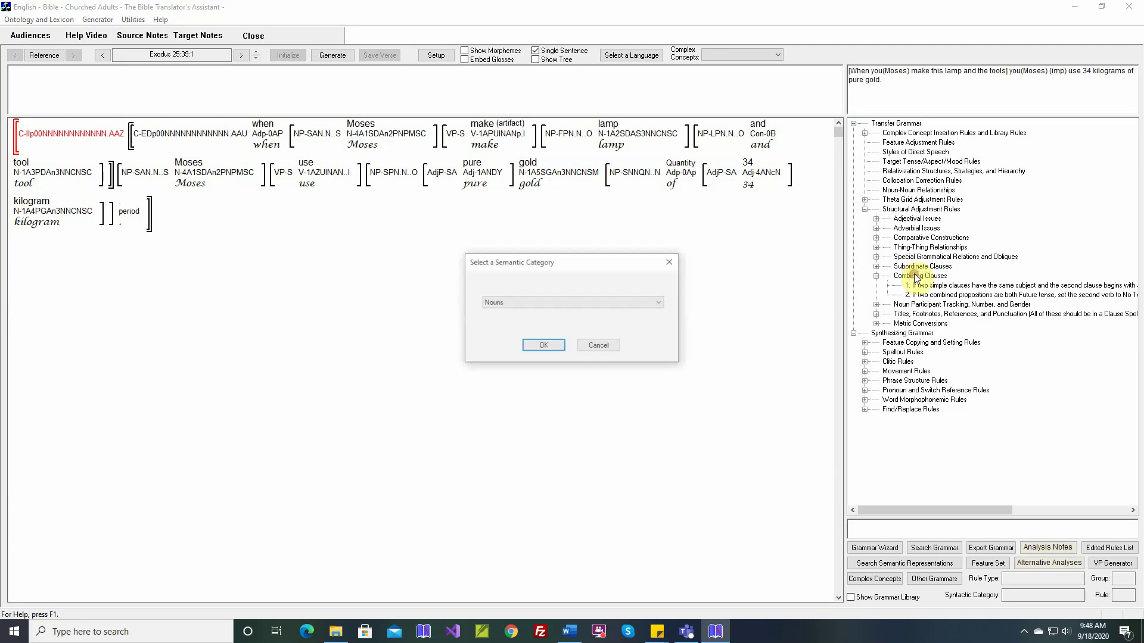
{"action": "left_click", "coordinate": [546, 305]}
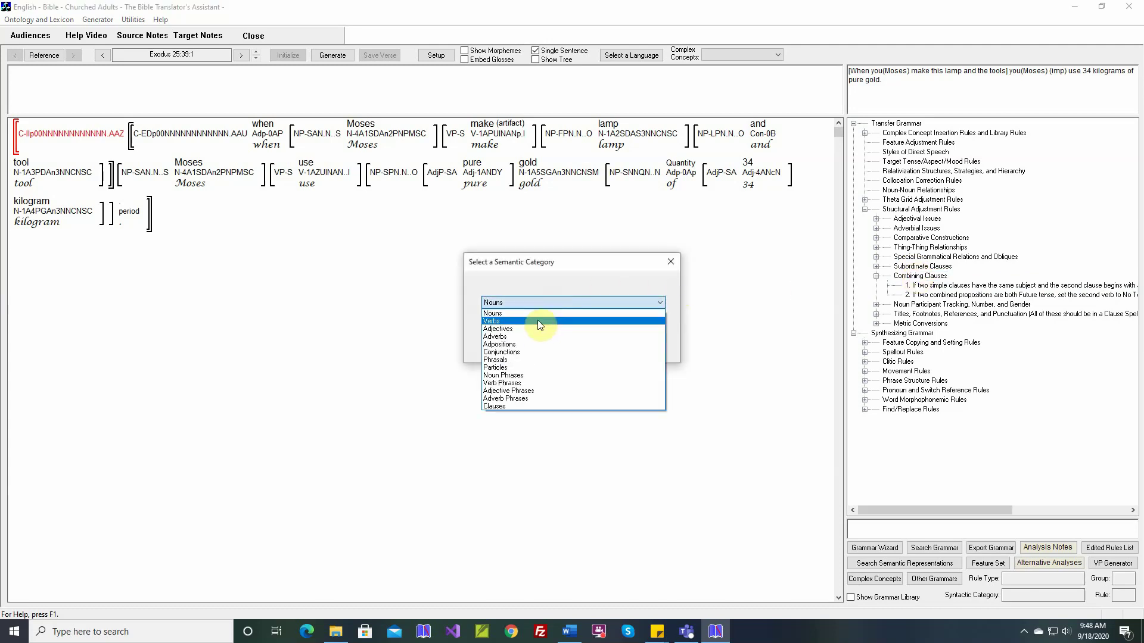
{"action": "left_click", "coordinate": [537, 321]}
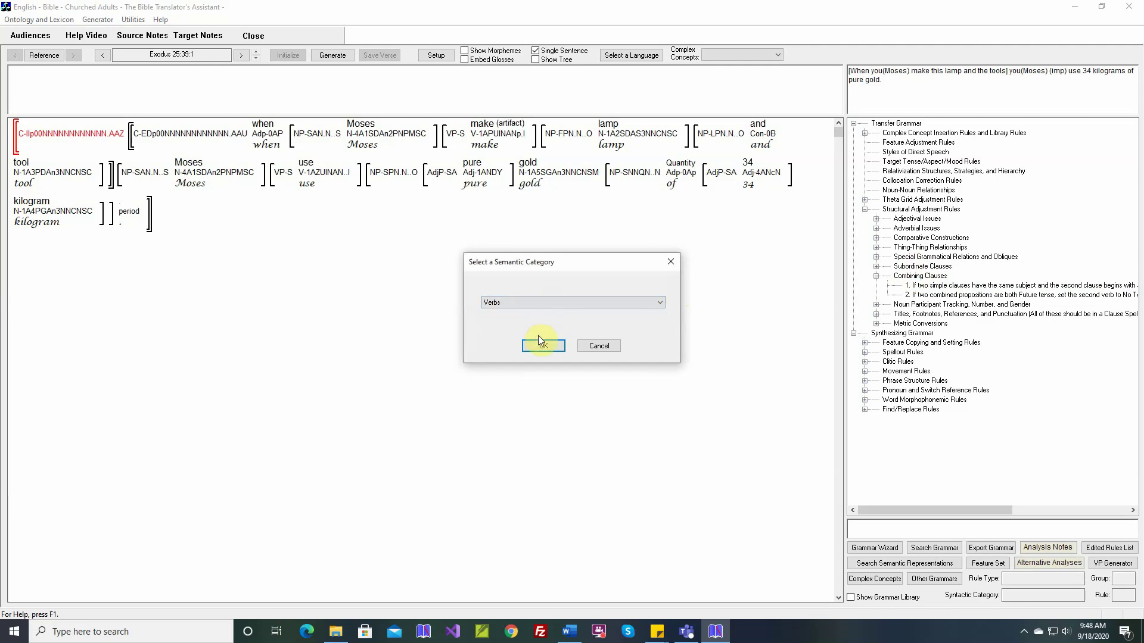
{"action": "left_click", "coordinate": [541, 345]}
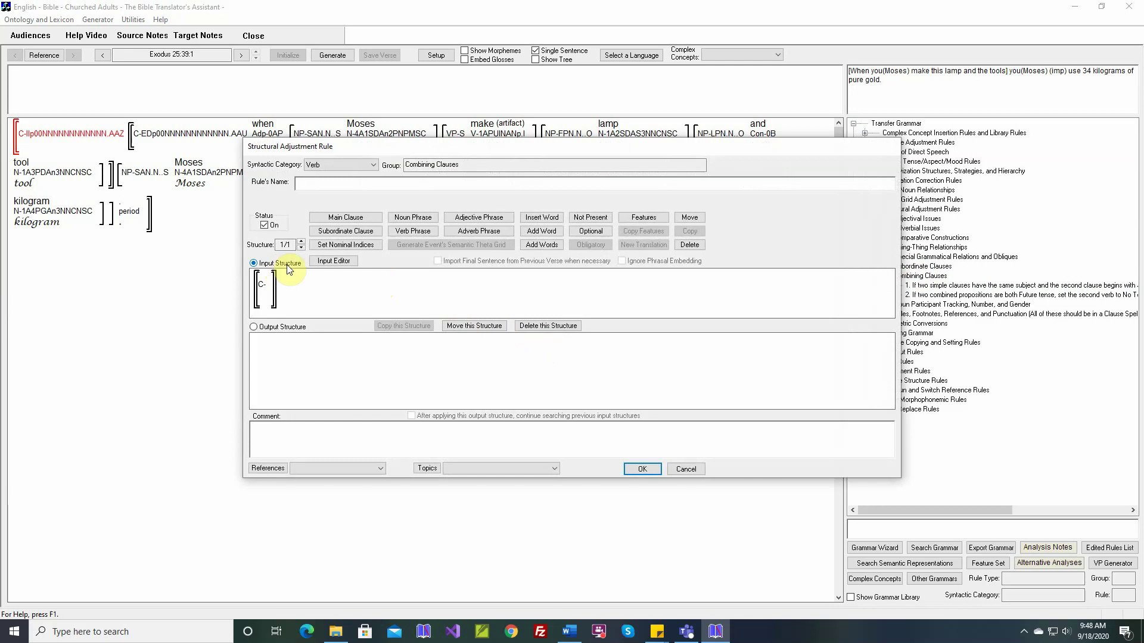
- Add a second main clause to the input structure and toggle importing the final sentence from the previous verse on and off
{"action": "left_click", "coordinate": [343, 218]}
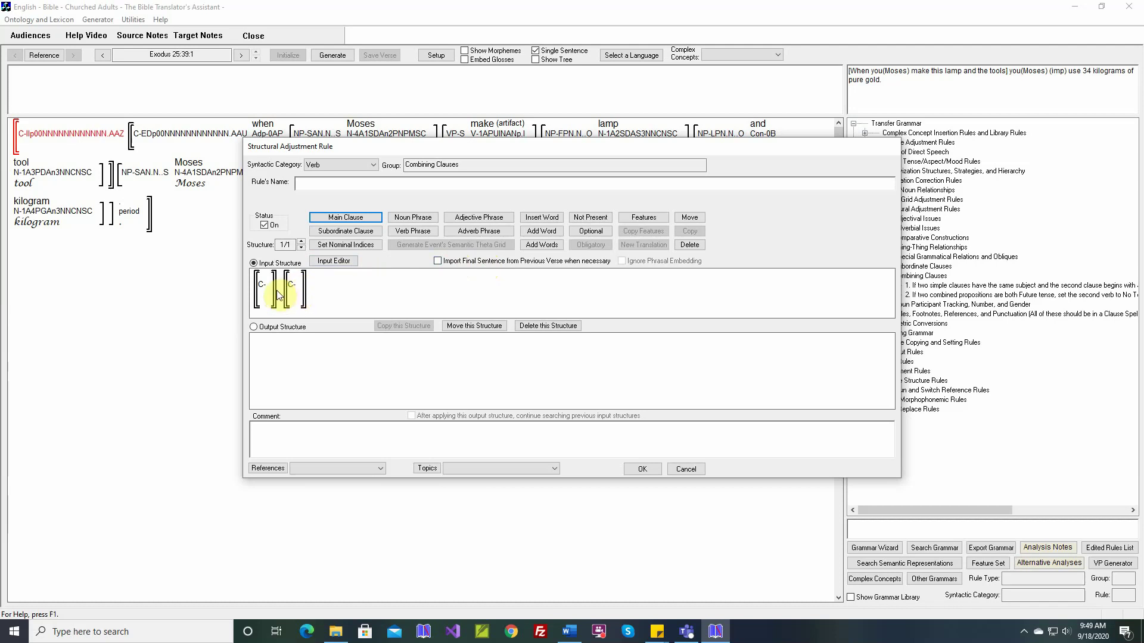
{"action": "left_click", "coordinate": [438, 261]}
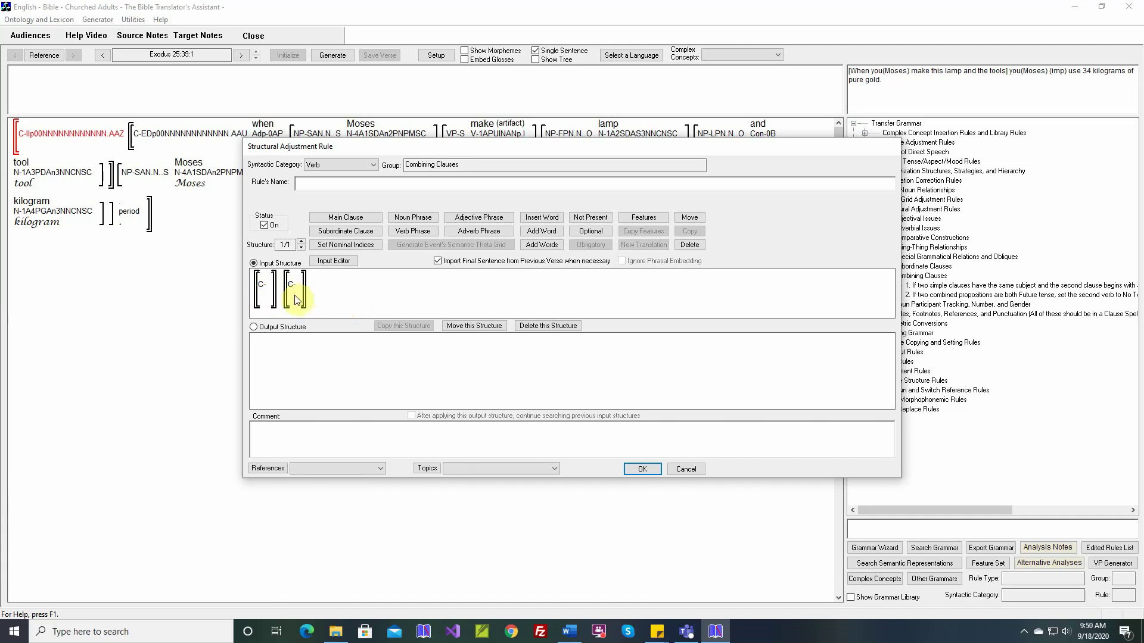
{"action": "left_click", "coordinate": [439, 261]}
- Delete the second main clause from the input structure
{"action": "left_click", "coordinate": [689, 245]}
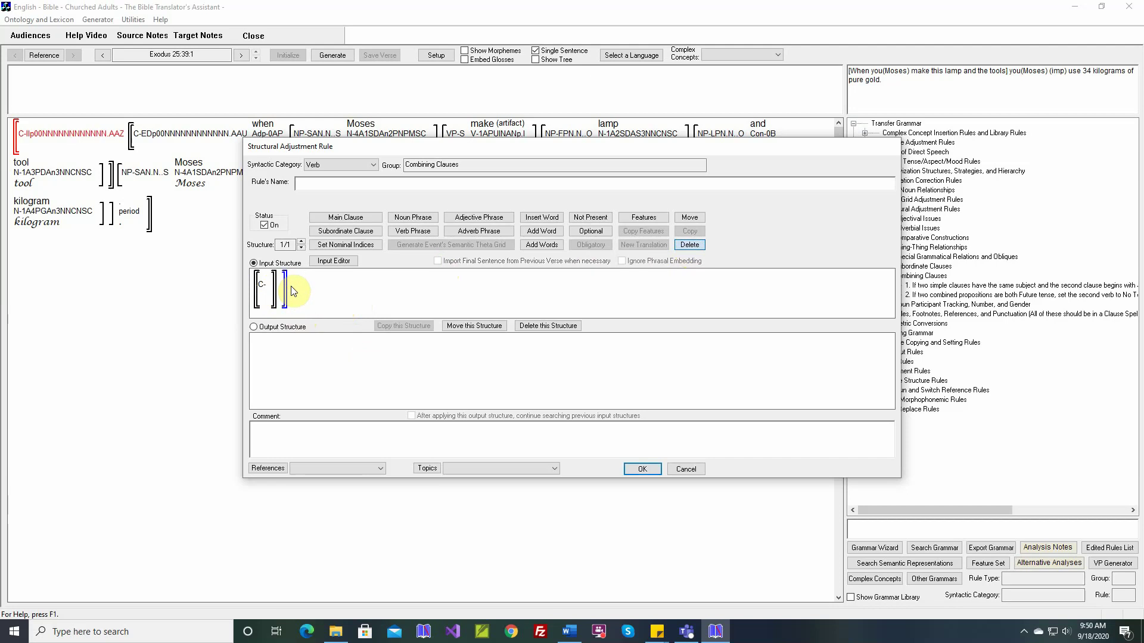
{"action": "left_click", "coordinate": [292, 288]}
{"action": "left_click", "coordinate": [286, 294]}
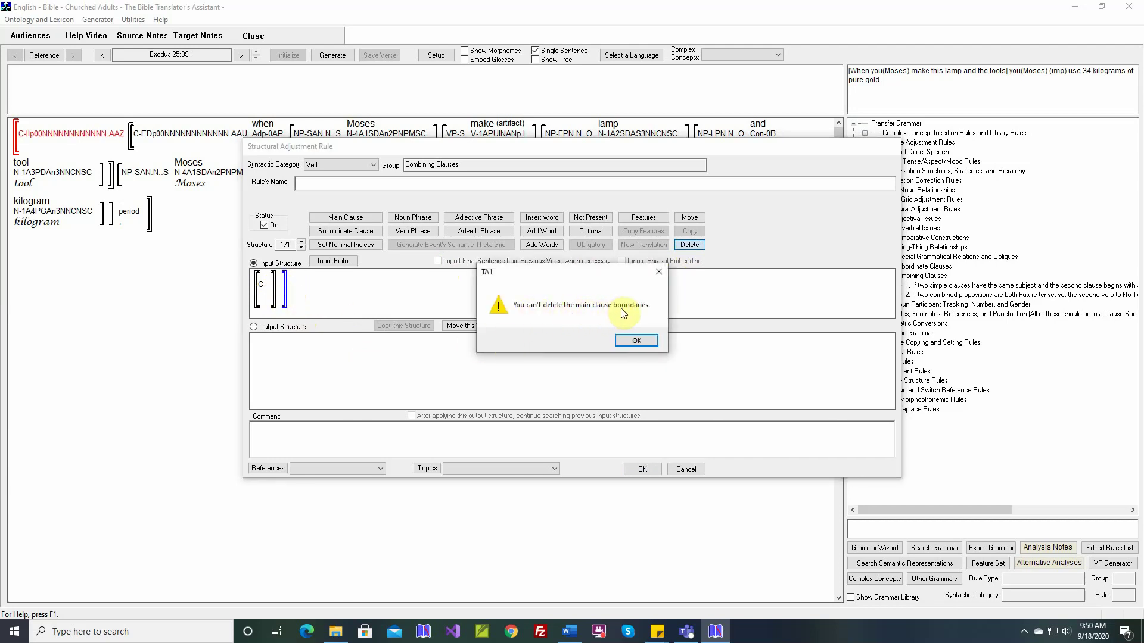
{"action": "left_click", "coordinate": [626, 338]}
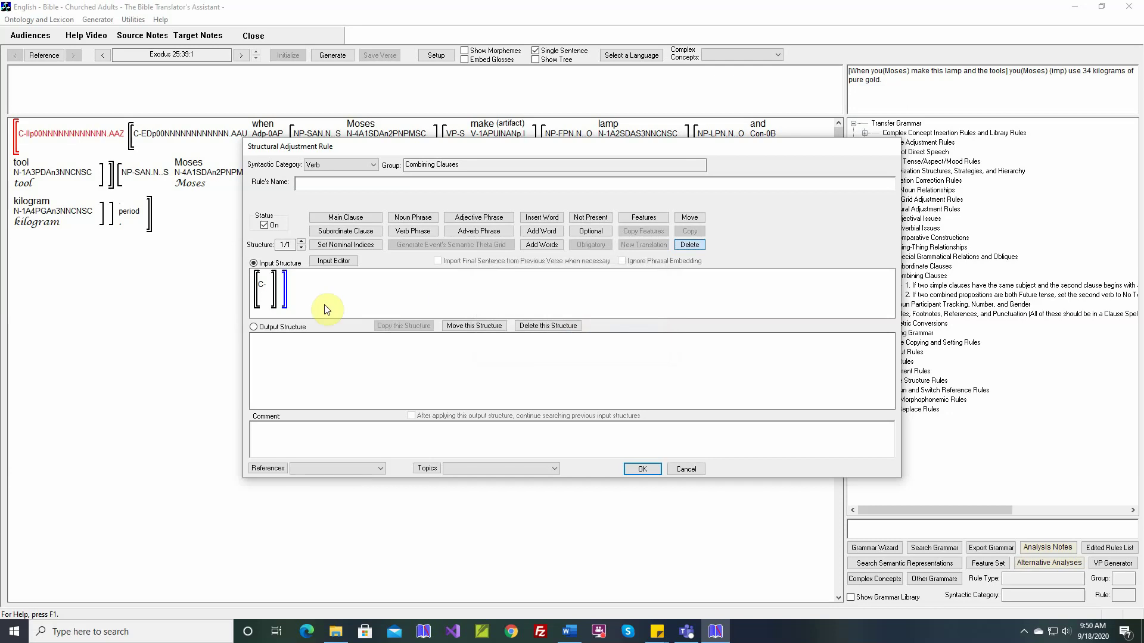
{"action": "left_click", "coordinate": [276, 304]}
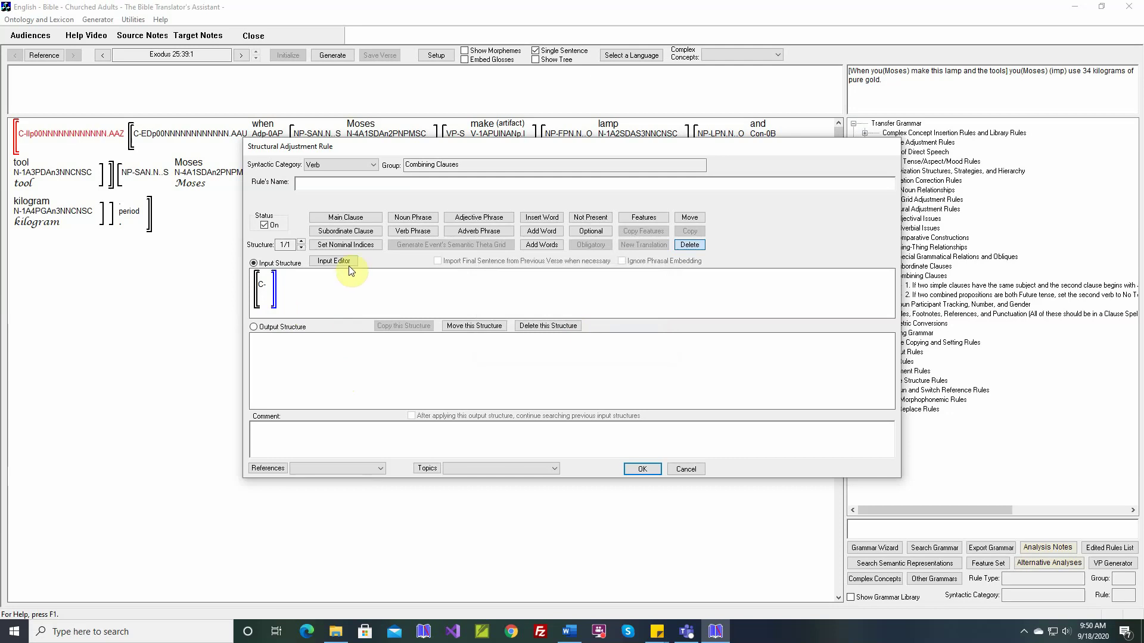
- Insert a subordinate clause inside the main clause of the input structure and try to activate the output structure
{"action": "left_click", "coordinate": [344, 231]}
{"action": "left_click", "coordinate": [288, 281]}
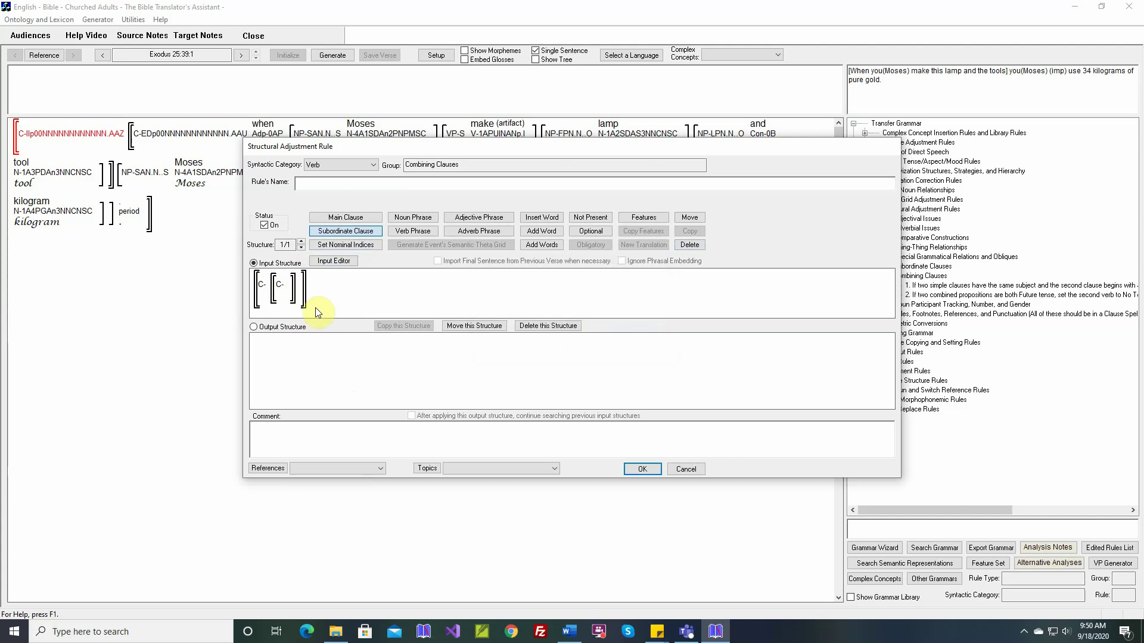
{"action": "left_click", "coordinate": [288, 331]}
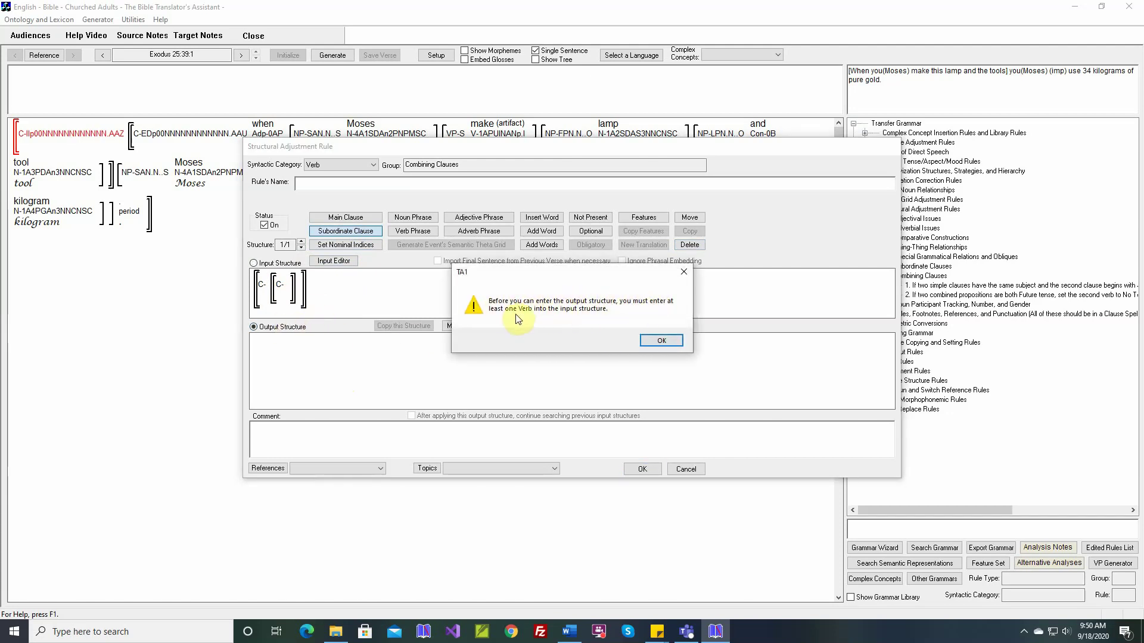
{"action": "left_click", "coordinate": [659, 340]}
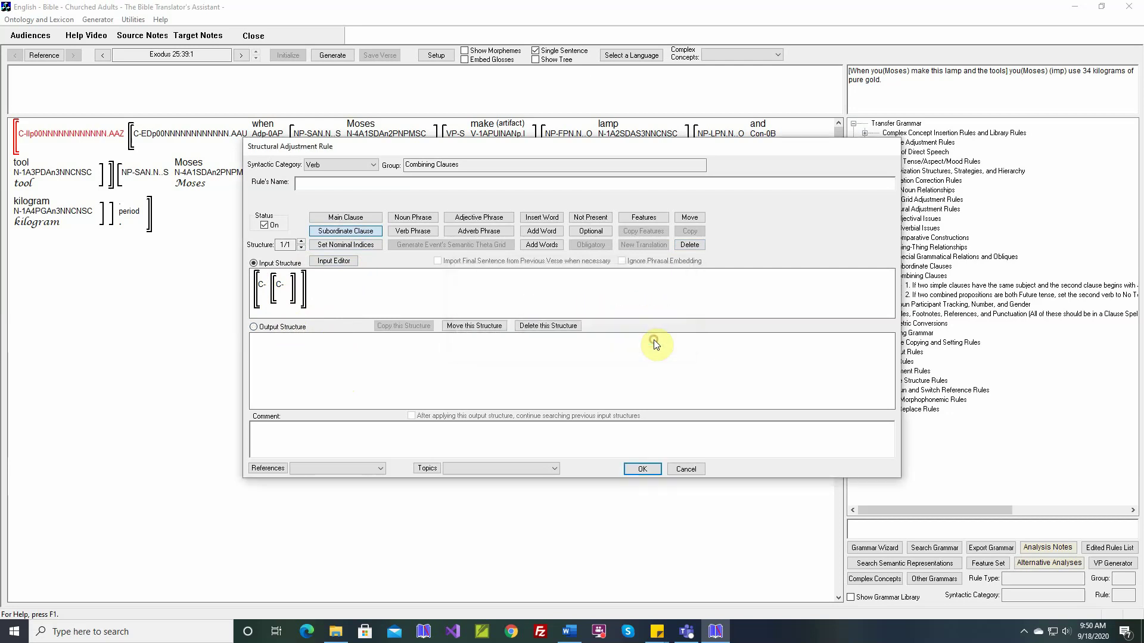
- Change the rule's syntactic category to Clause and activate the output structure
{"action": "left_click", "coordinate": [374, 166]}
{"action": "left_click", "coordinate": [344, 268]}
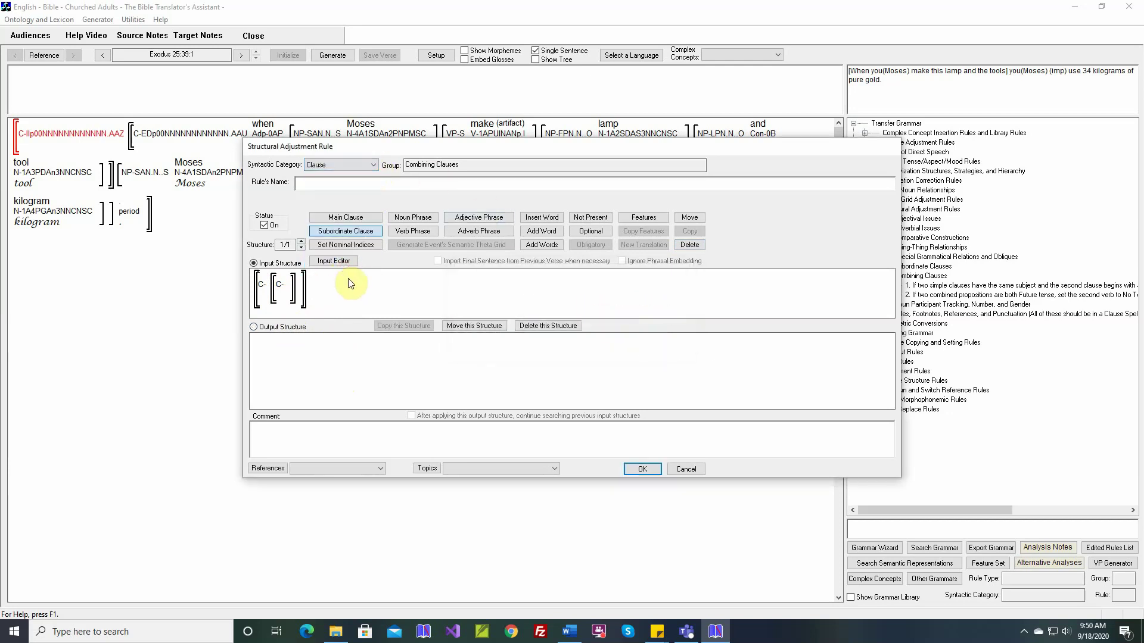
{"action": "left_click", "coordinate": [283, 328]}
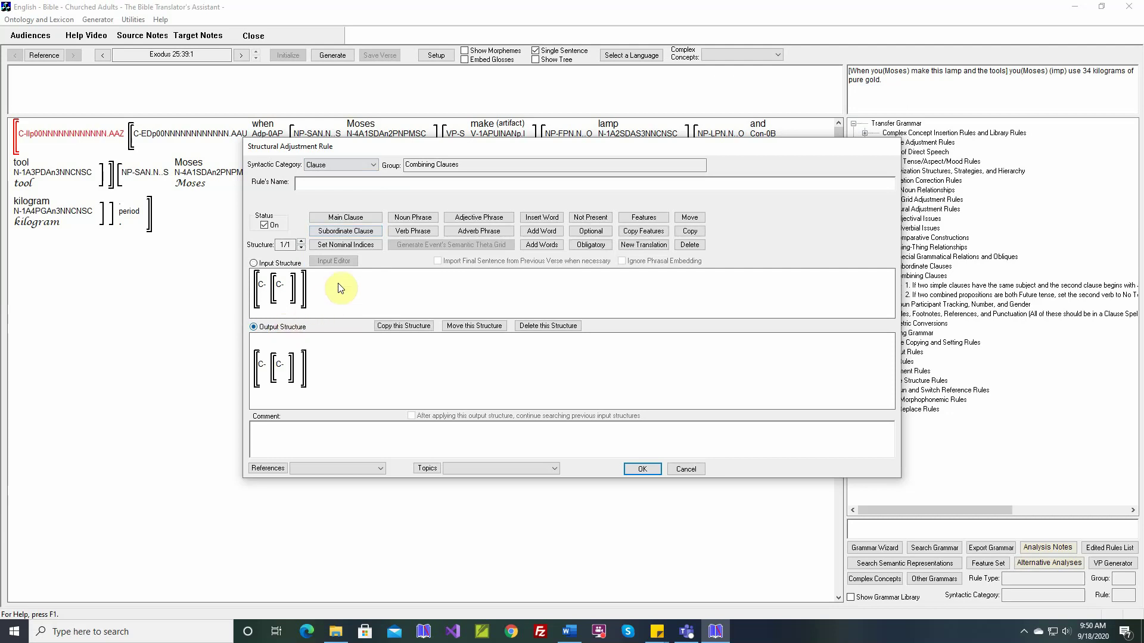
- Add a second main clause to the output structure and set the subordinate clause's type to Event Modifier (Adverbial Clause)
{"action": "left_click", "coordinate": [350, 218]}
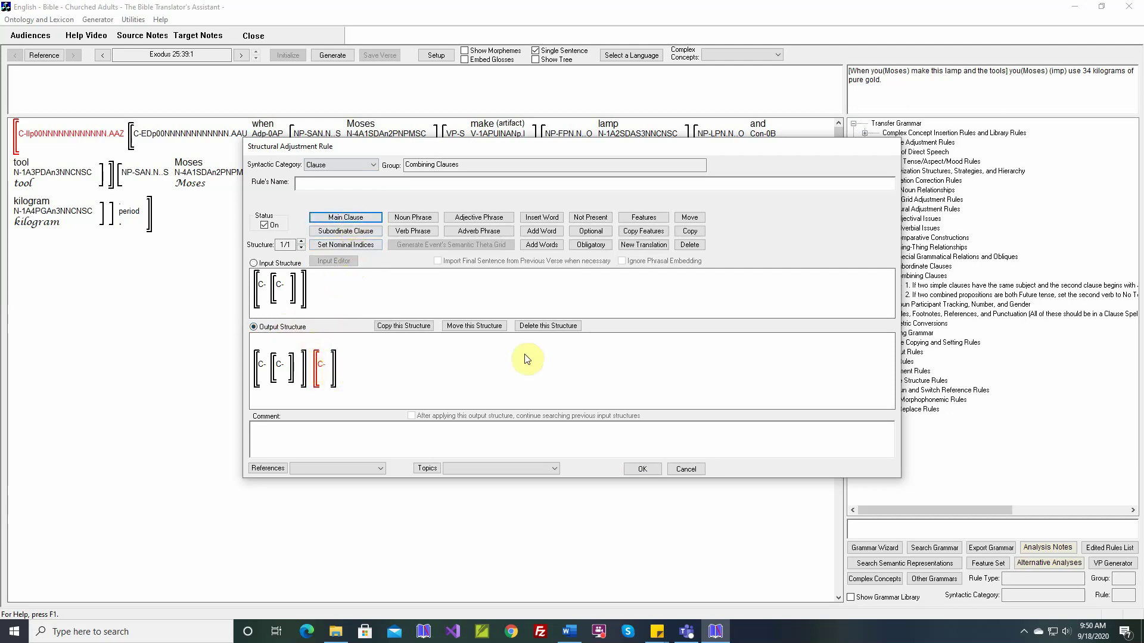
{"action": "left_click", "coordinate": [691, 219]}
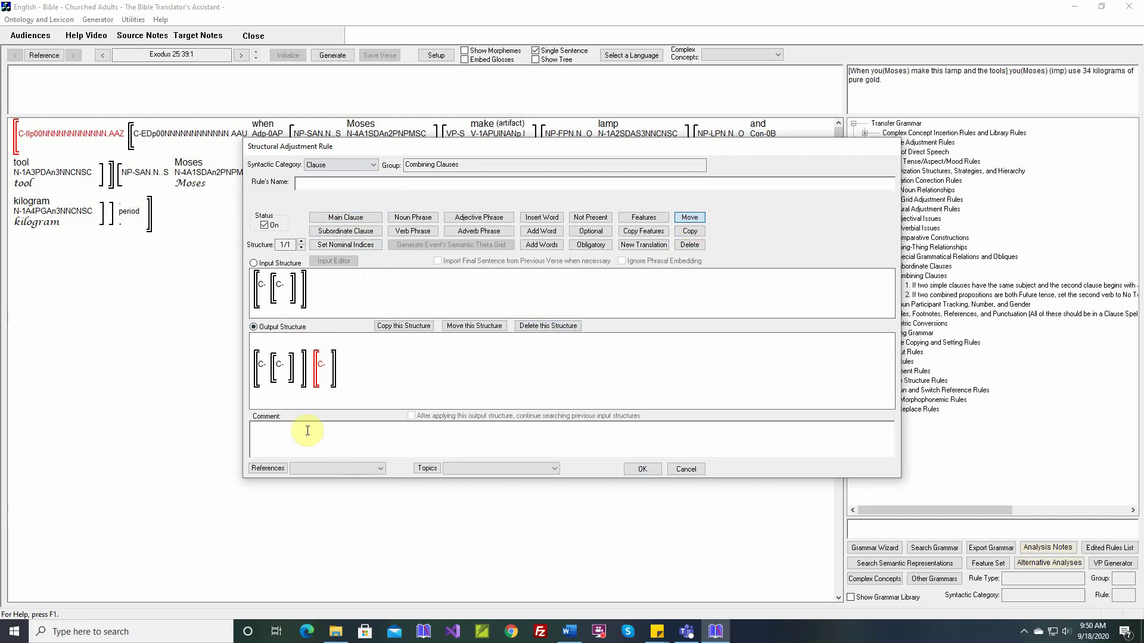
{"action": "left_click", "coordinate": [654, 221]}
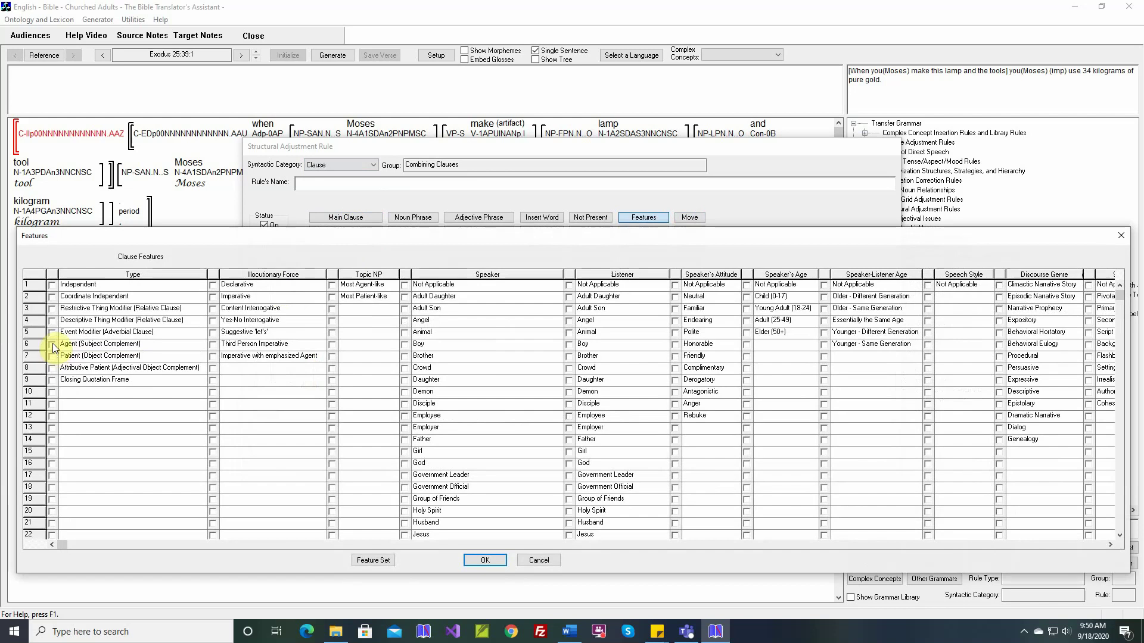
{"action": "left_click", "coordinate": [52, 332]}
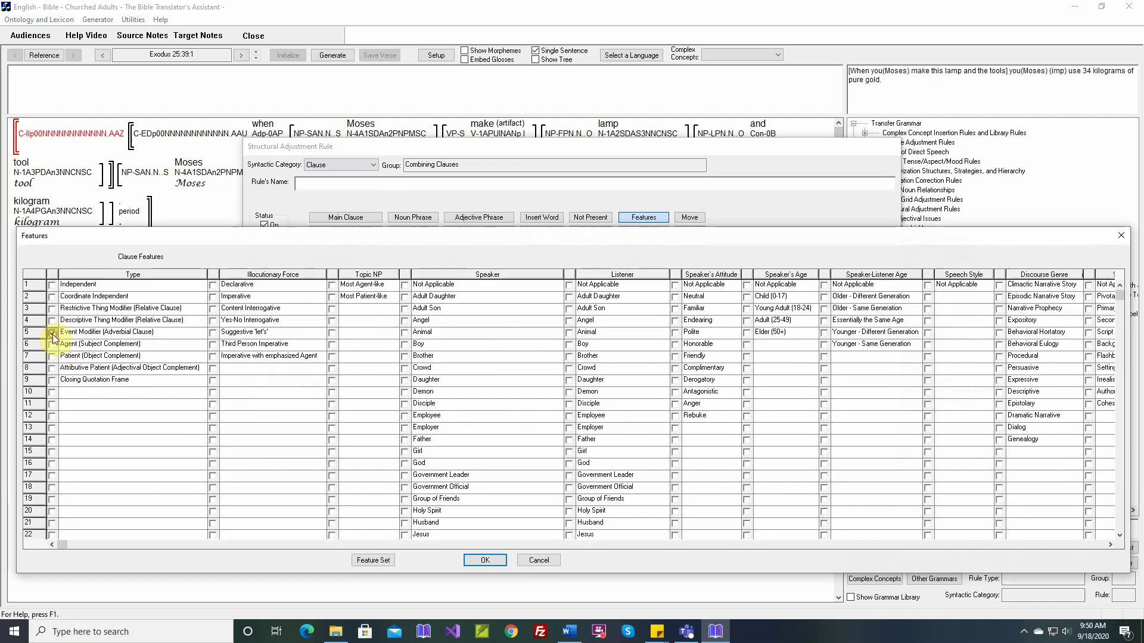
{"action": "left_click", "coordinate": [480, 563]}
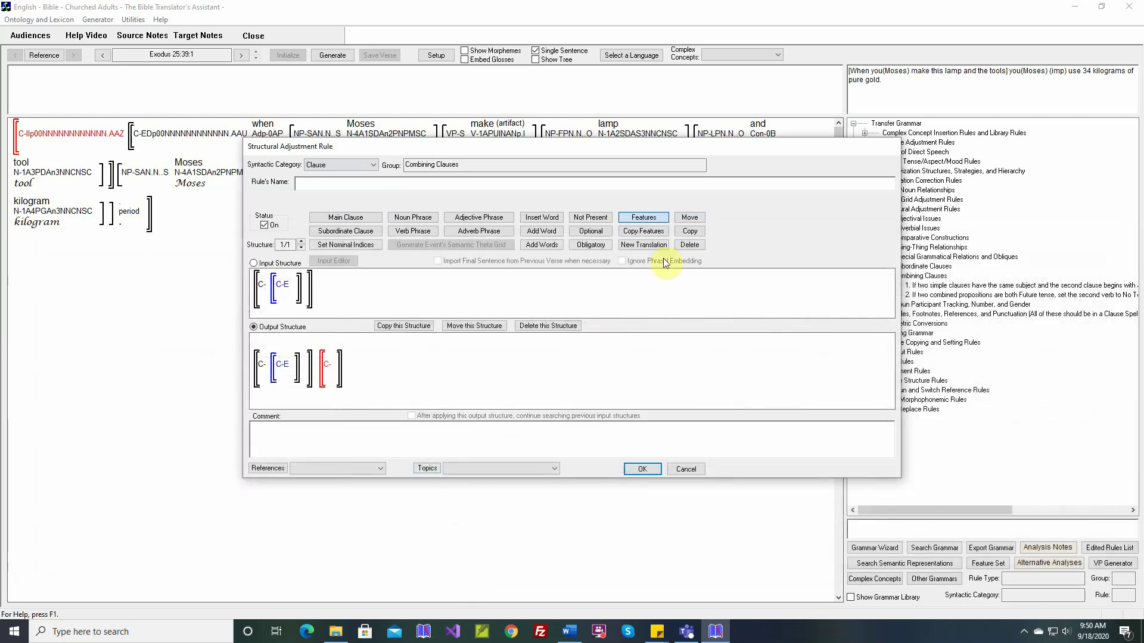
- Move the subordinate clause's contents into the new main clause of the output structure and mark the original subordinate clause for deletion
{"action": "left_click", "coordinate": [689, 218]}
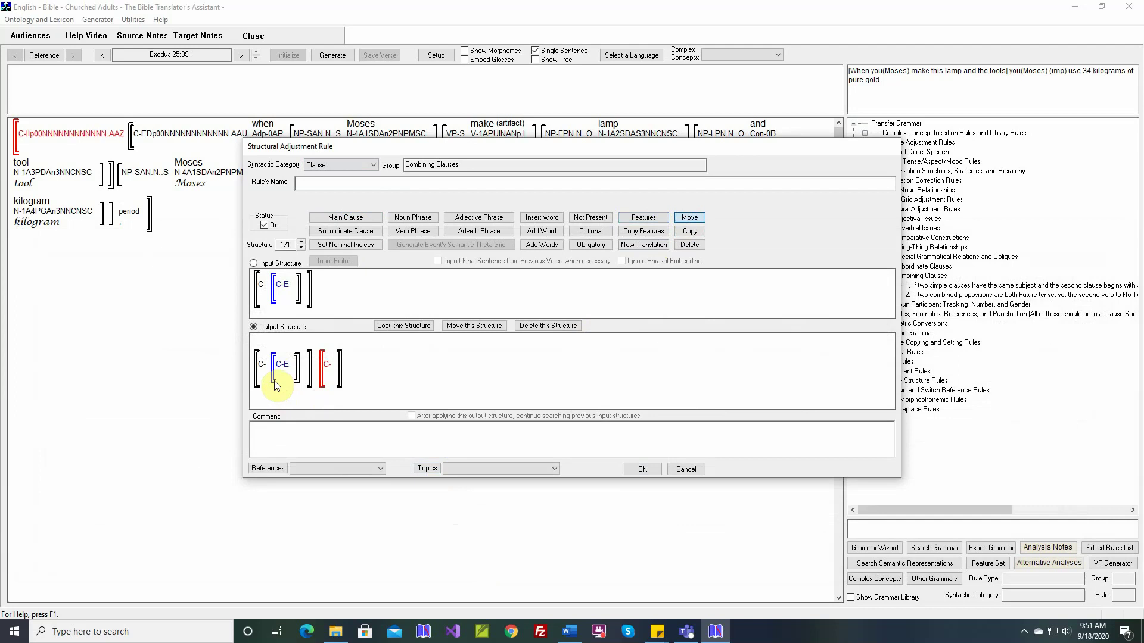
{"action": "left_click_drag", "start_coordinate": [280, 382], "coordinate": [323, 385]}
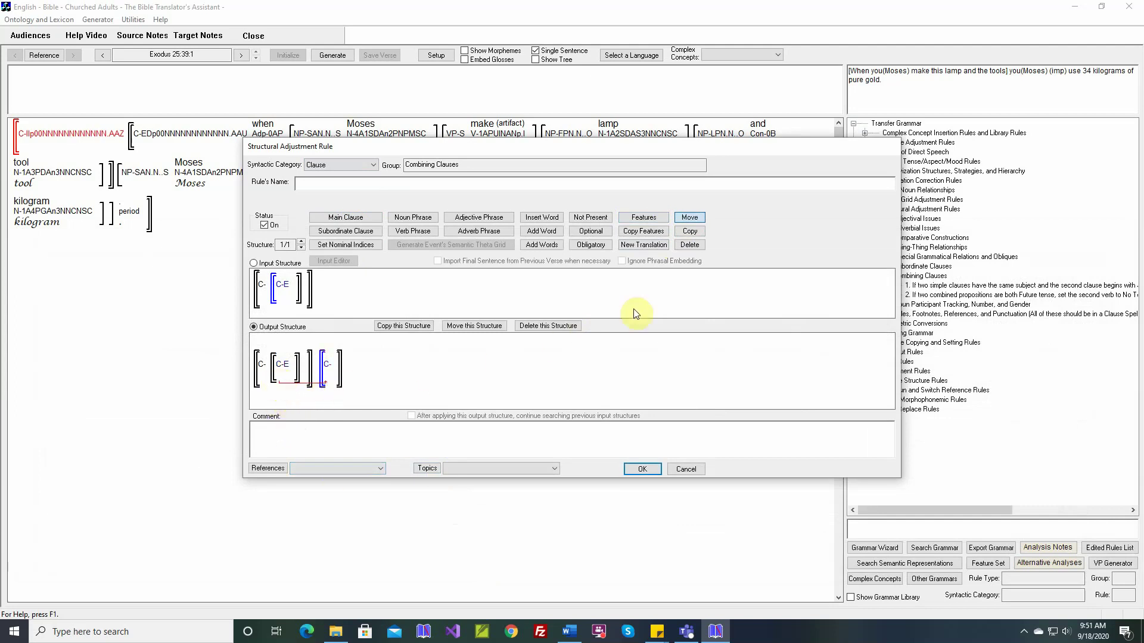
{"action": "left_click", "coordinate": [687, 245]}
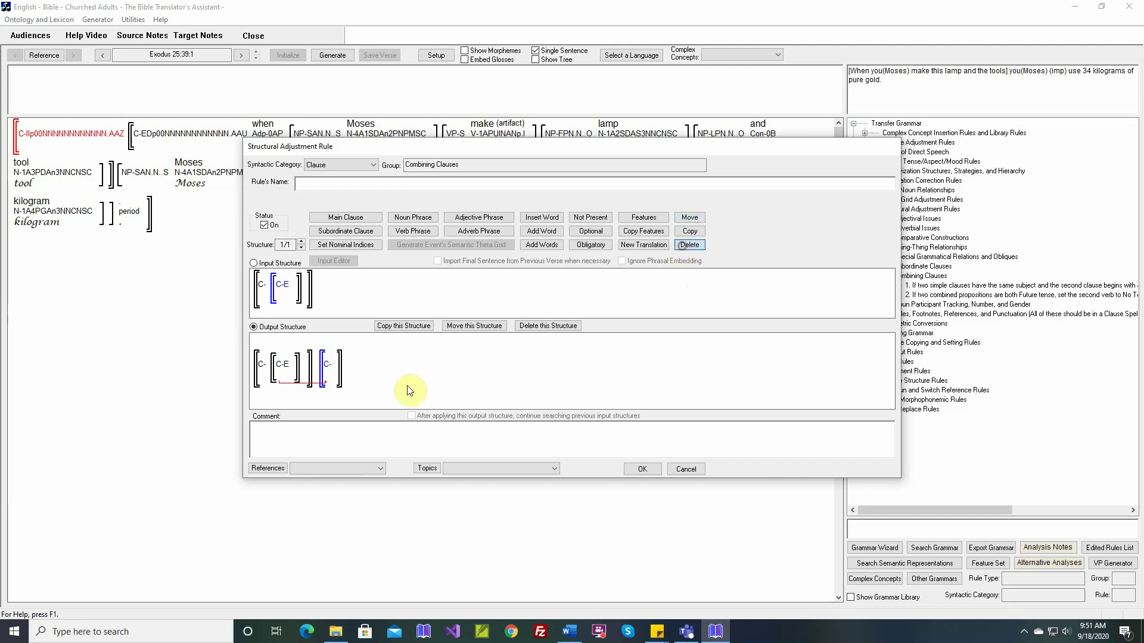
{"action": "left_click", "coordinate": [275, 377]}
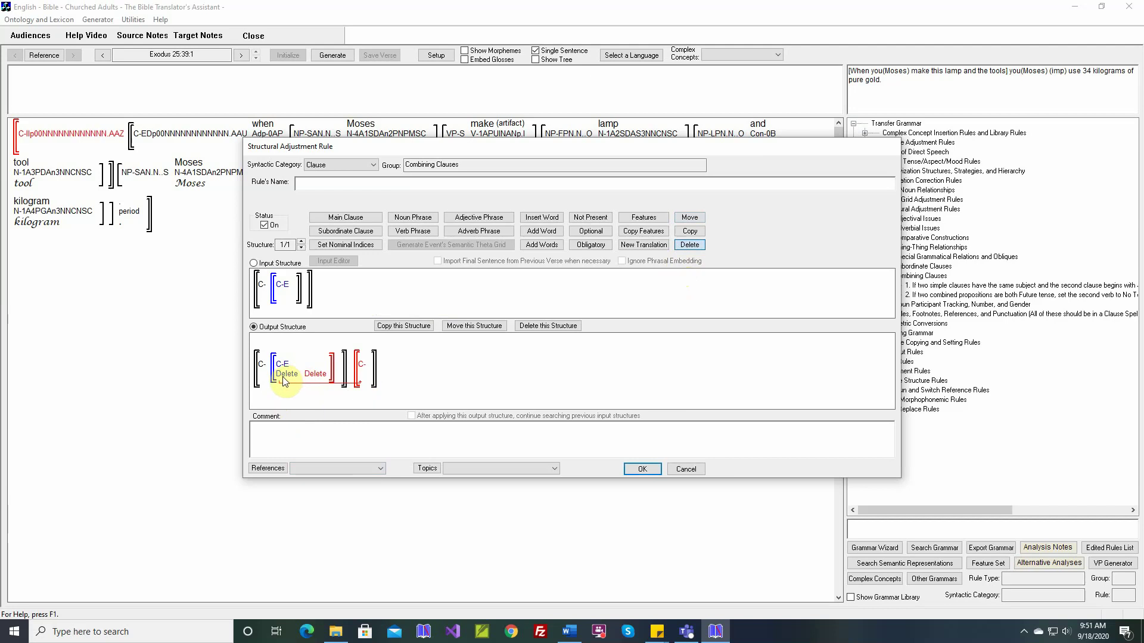
- Insert a verb phrase containing a verb into the input structure's subordinate clause and set the rule's syntactic category to Verb
{"action": "left_click", "coordinate": [419, 234]}
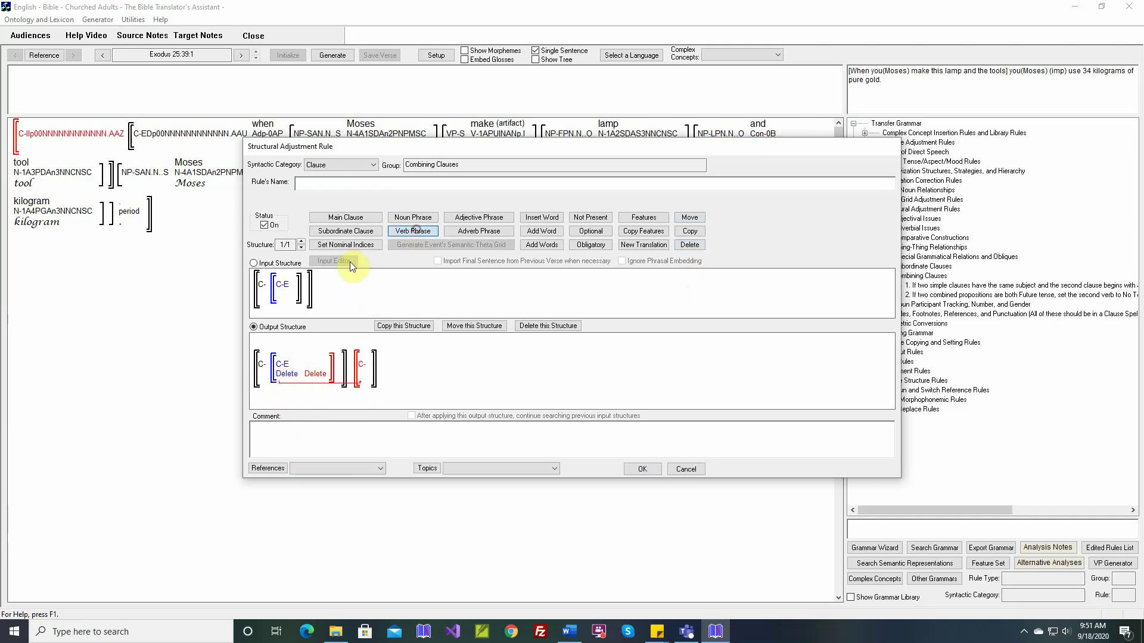
{"action": "left_click", "coordinate": [312, 291]}
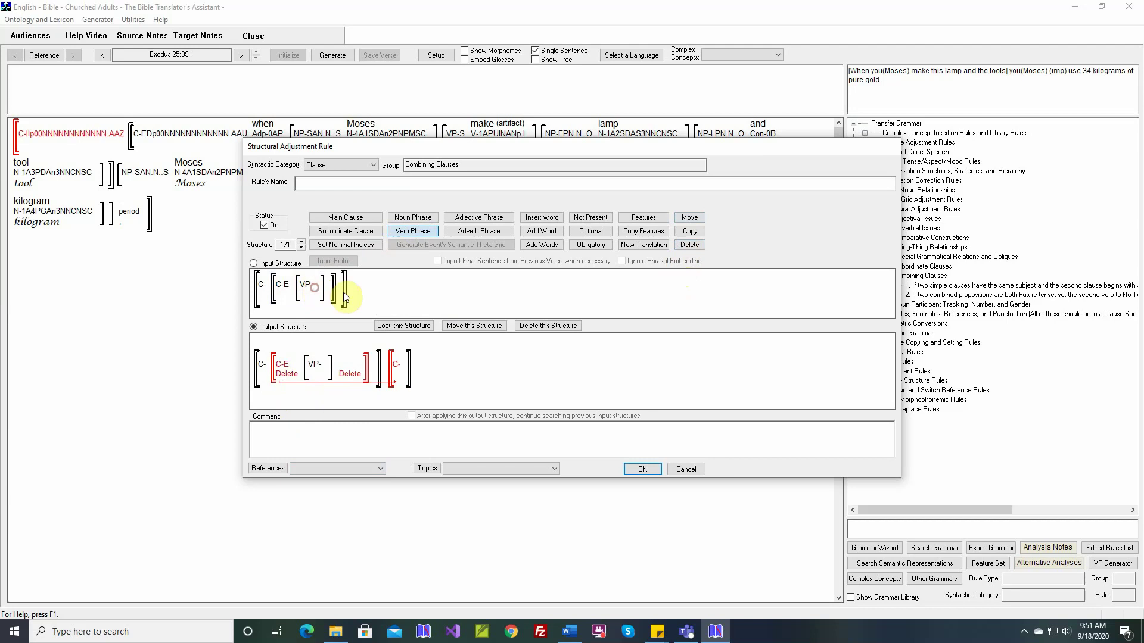
{"action": "left_click", "coordinate": [539, 217]}
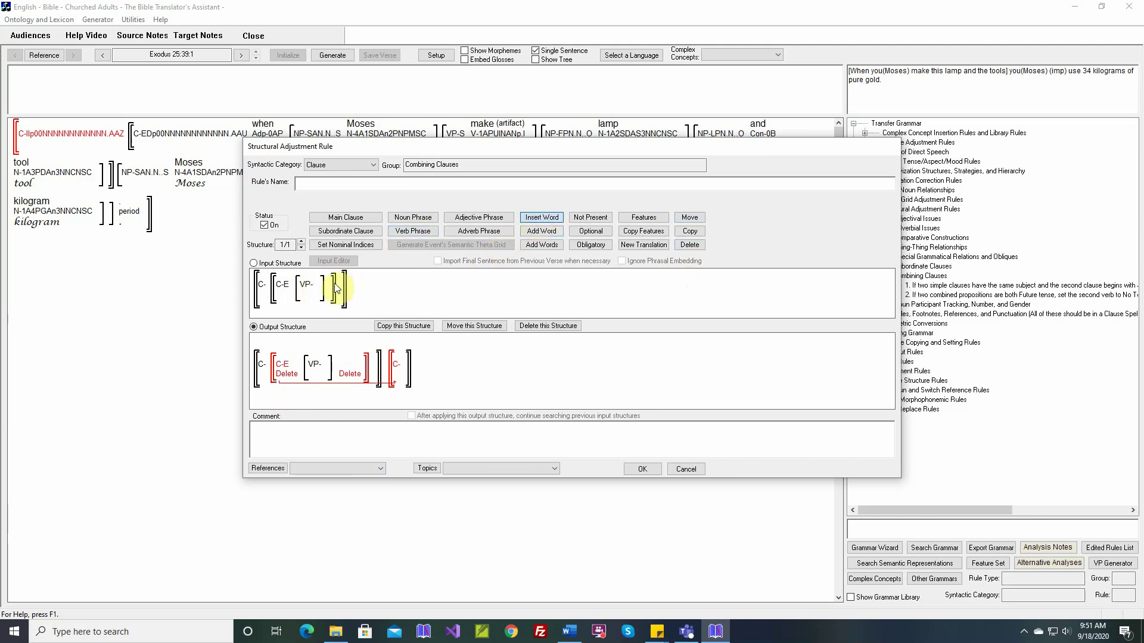
{"action": "left_click", "coordinate": [321, 291]}
{"action": "left_click", "coordinate": [574, 284]}
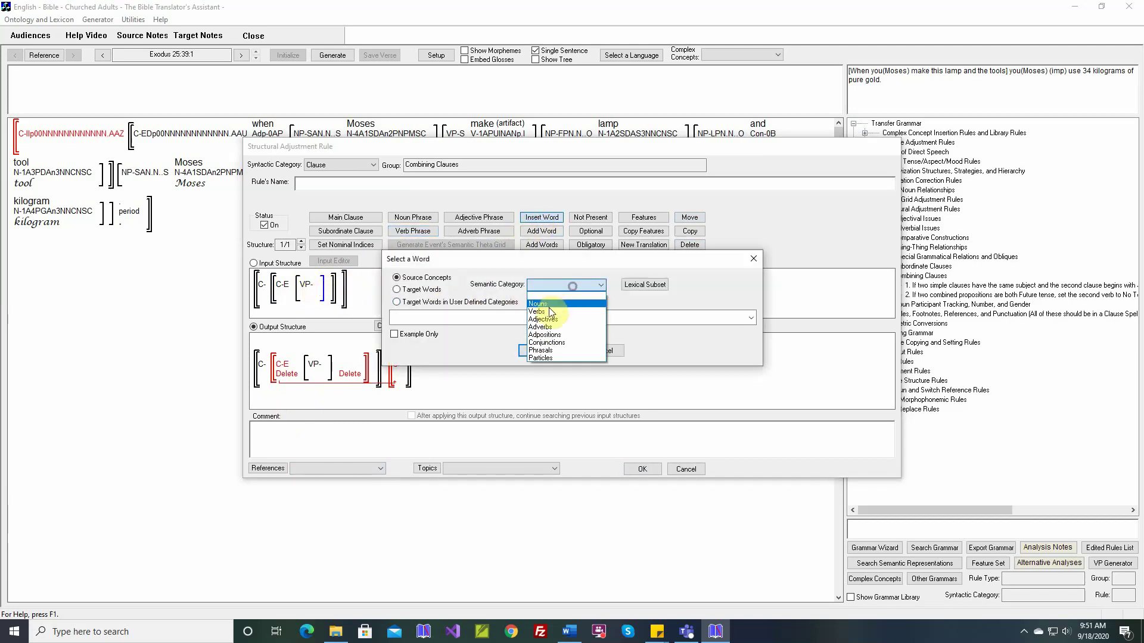
{"action": "left_click", "coordinate": [554, 310]}
{"action": "left_click", "coordinate": [540, 350]}
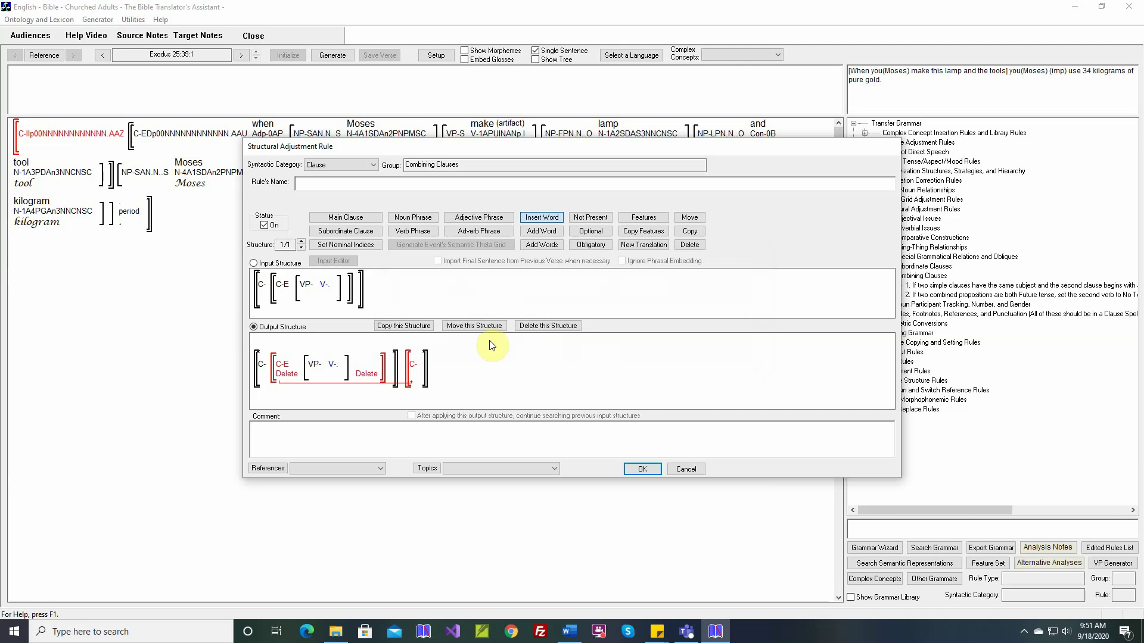
{"action": "left_click", "coordinate": [373, 165]}
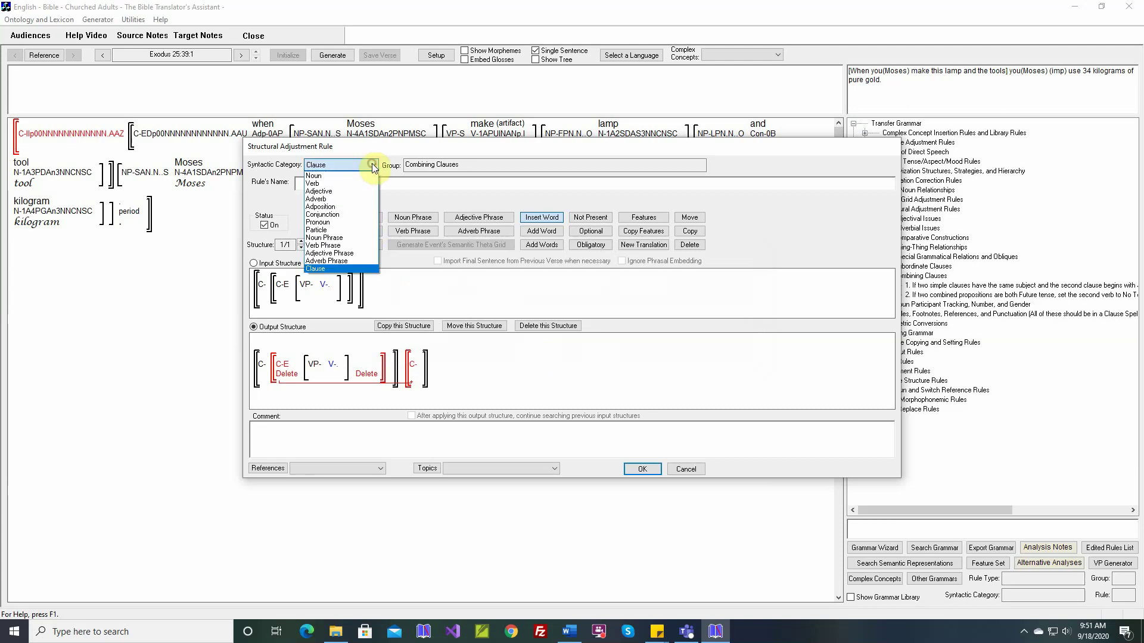
{"action": "left_click", "coordinate": [349, 183]}
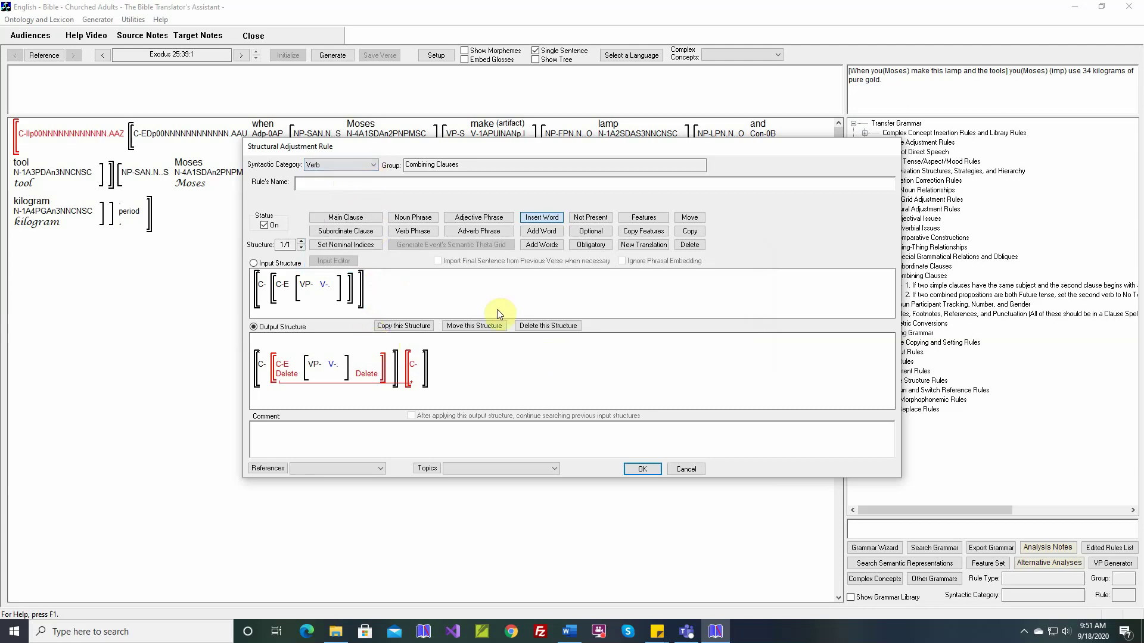
- Clear and reapply the delete mark on the output structure's subordinate clause, keeping its verb phrase and verb undeleted
{"action": "left_click", "coordinate": [689, 245]}
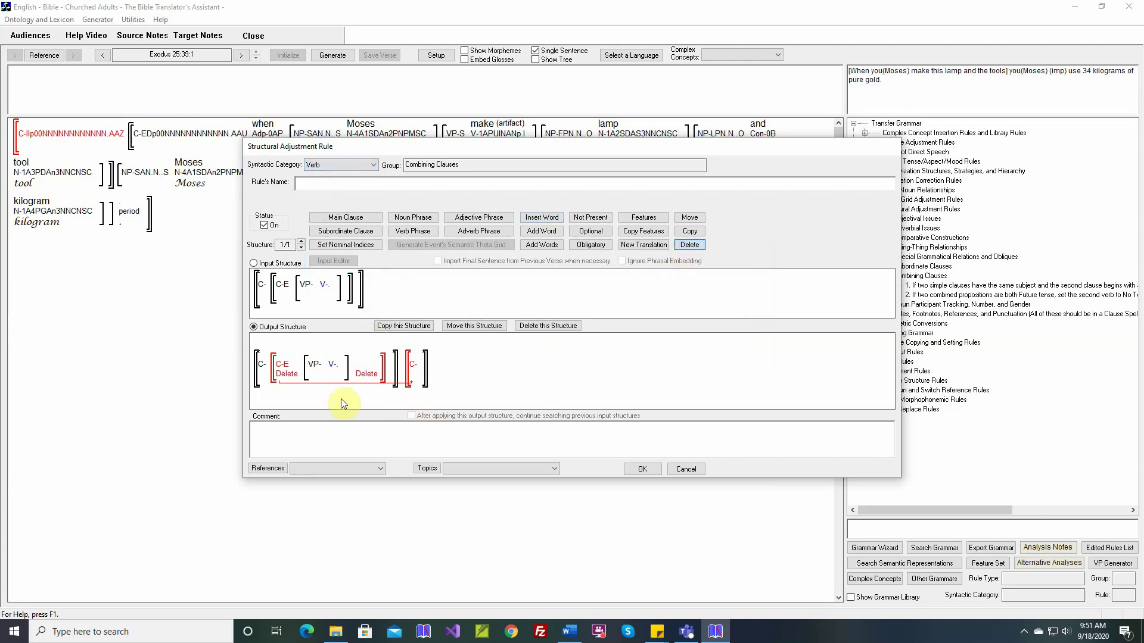
{"action": "left_click", "coordinate": [281, 365]}
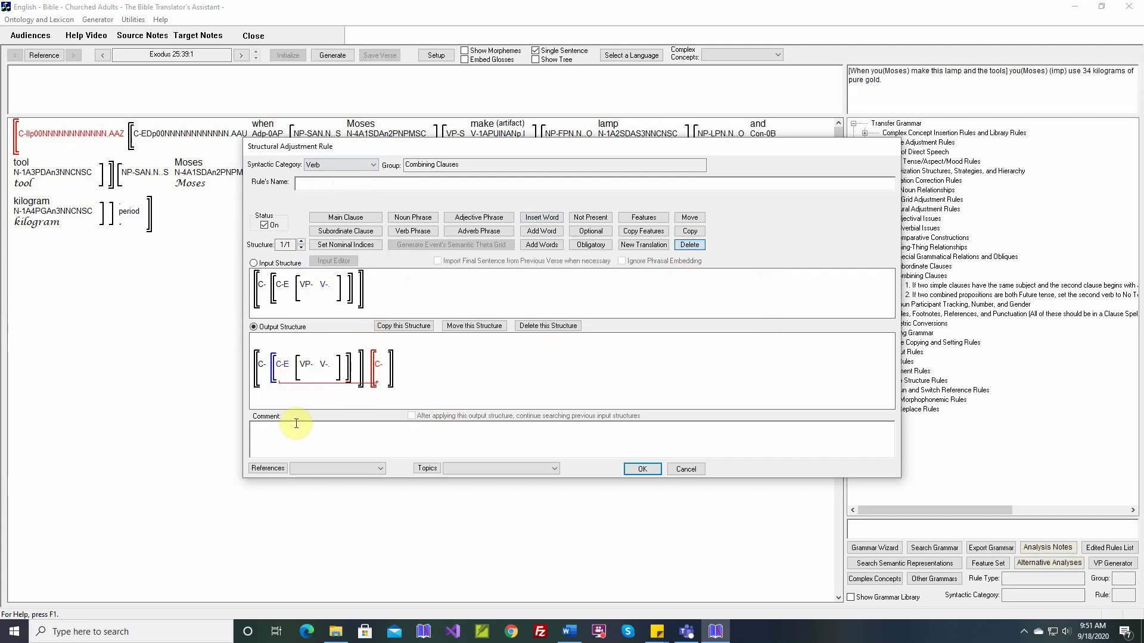
{"action": "left_click", "coordinate": [282, 365]}
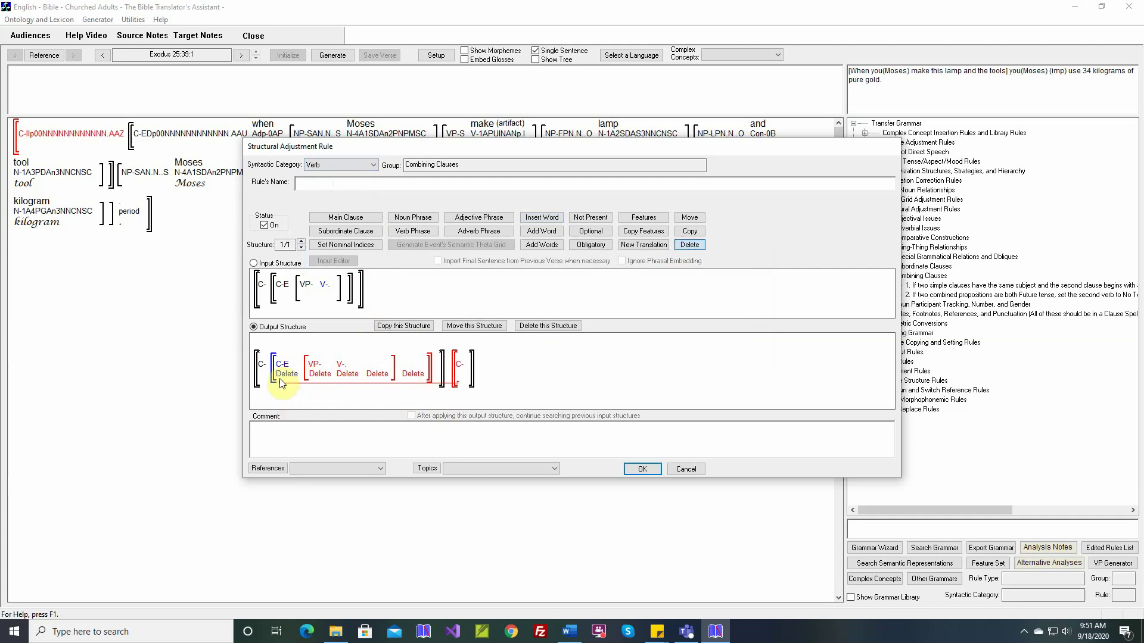
{"action": "left_click", "coordinate": [319, 373]}
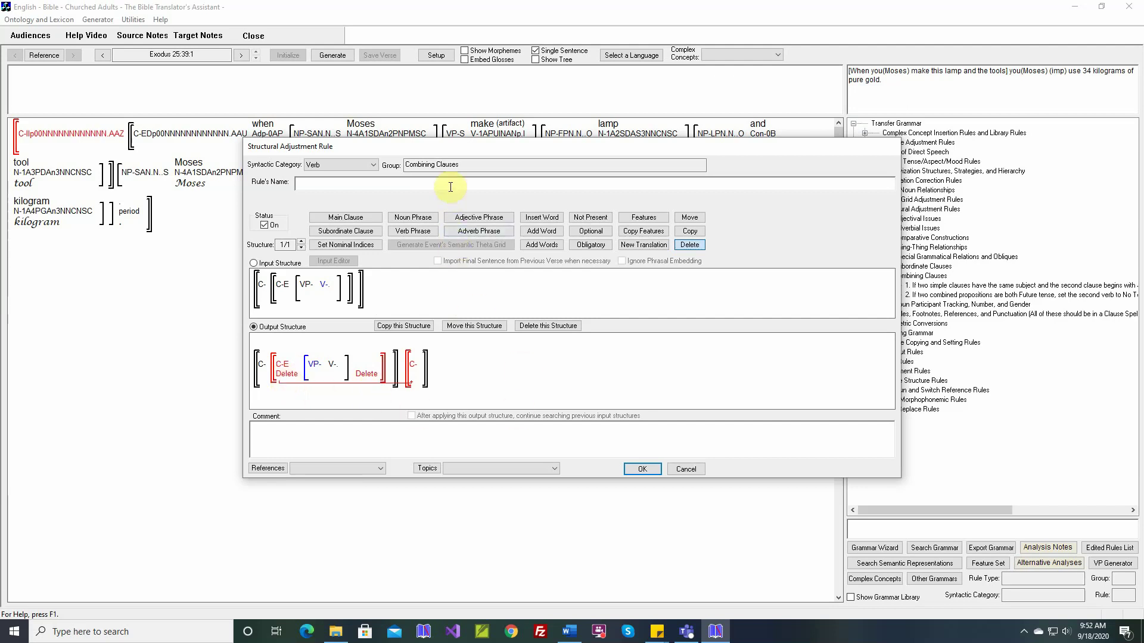
- Name the rule aaa and save it
{"action": "type", "text": "aaa"}
{"action": "left_click", "coordinate": [631, 468]}
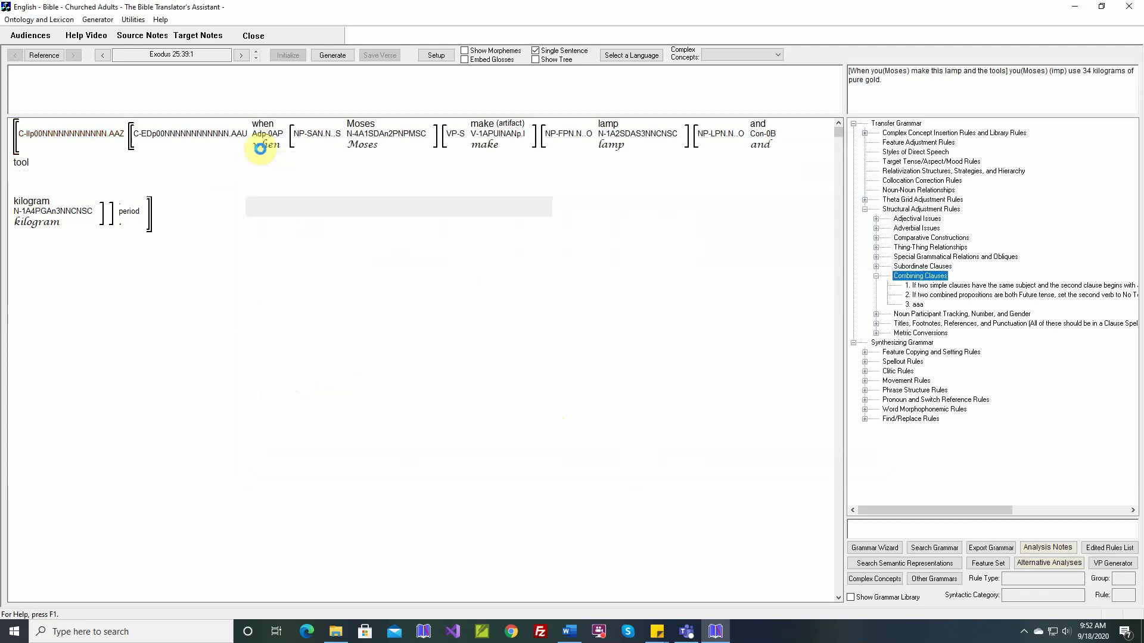
- Generate the translation of Exodus 25:39:1 and inspect which rules affected the newly inserted clause
{"action": "left_click", "coordinate": [239, 173]}
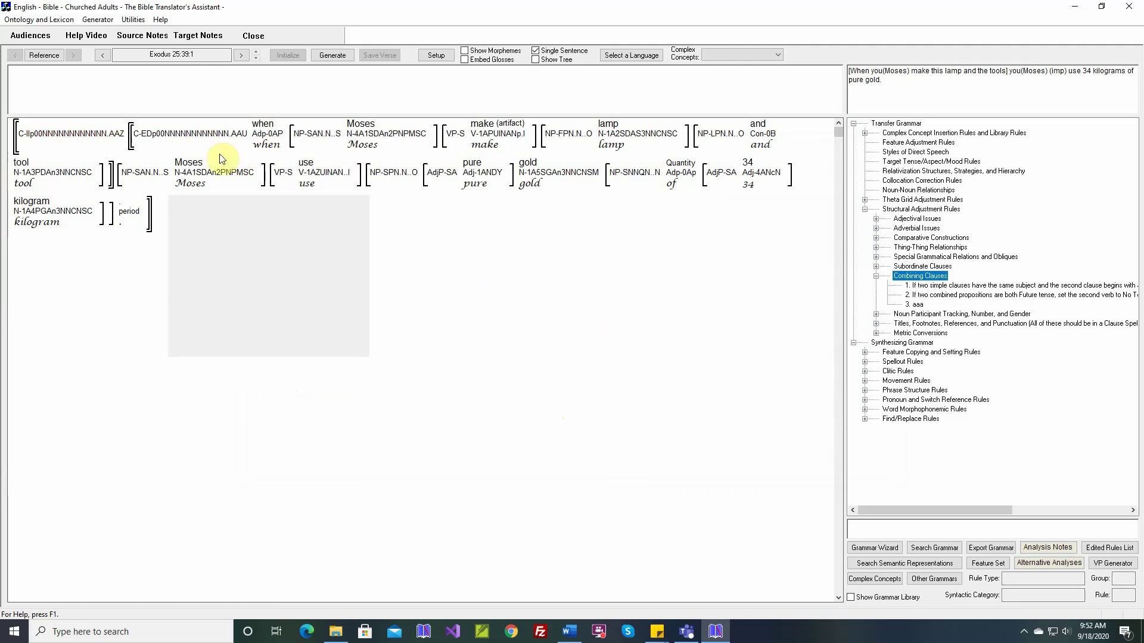
{"action": "mouse_move", "coordinate": [187, 145]}
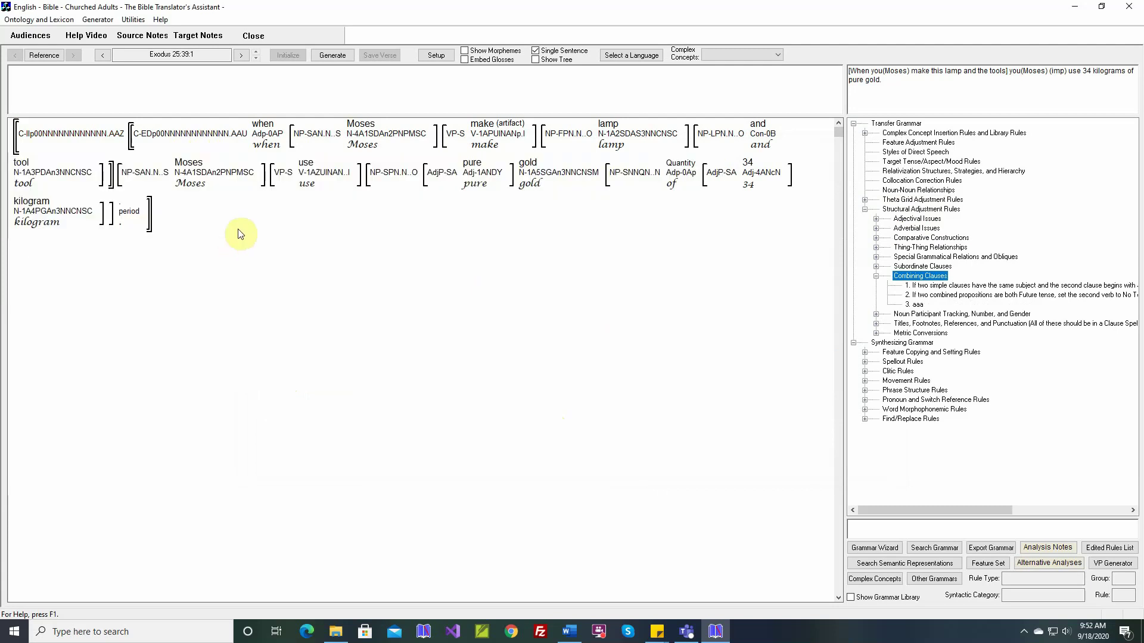
{"action": "left_click", "coordinate": [332, 55]}
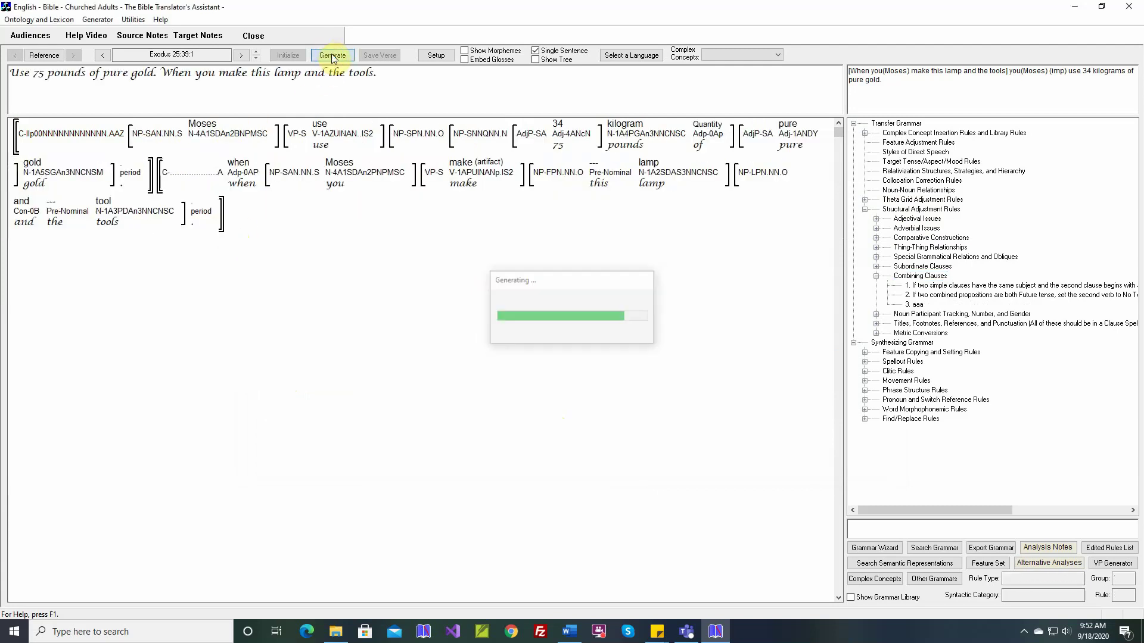
{"action": "mouse_move", "coordinate": [179, 177]}
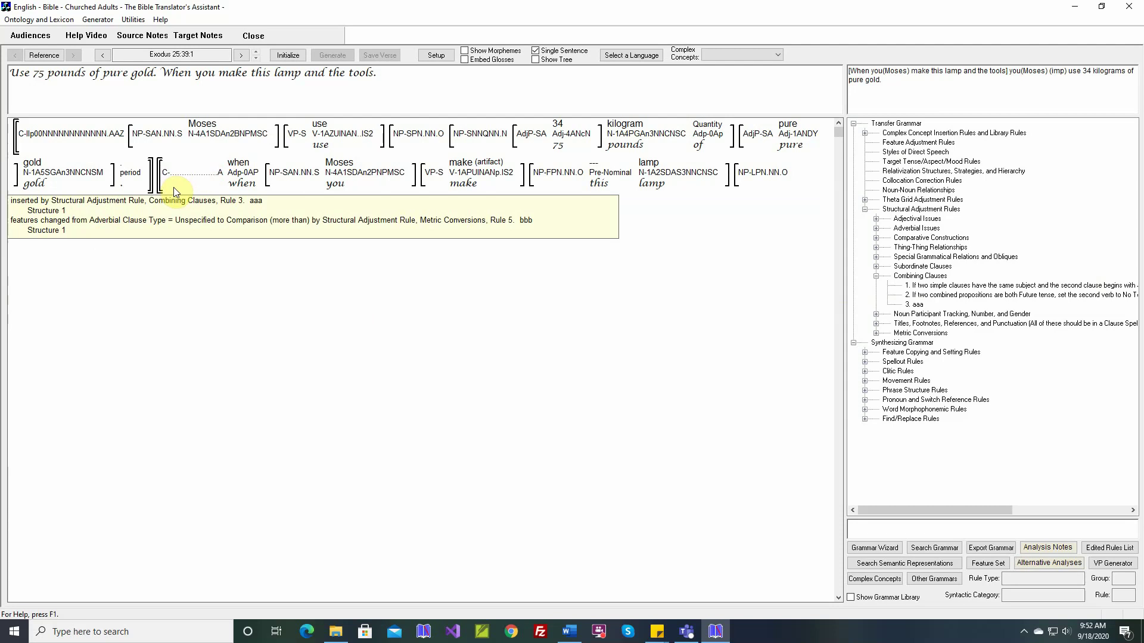
{"action": "left_click", "coordinate": [191, 202]}
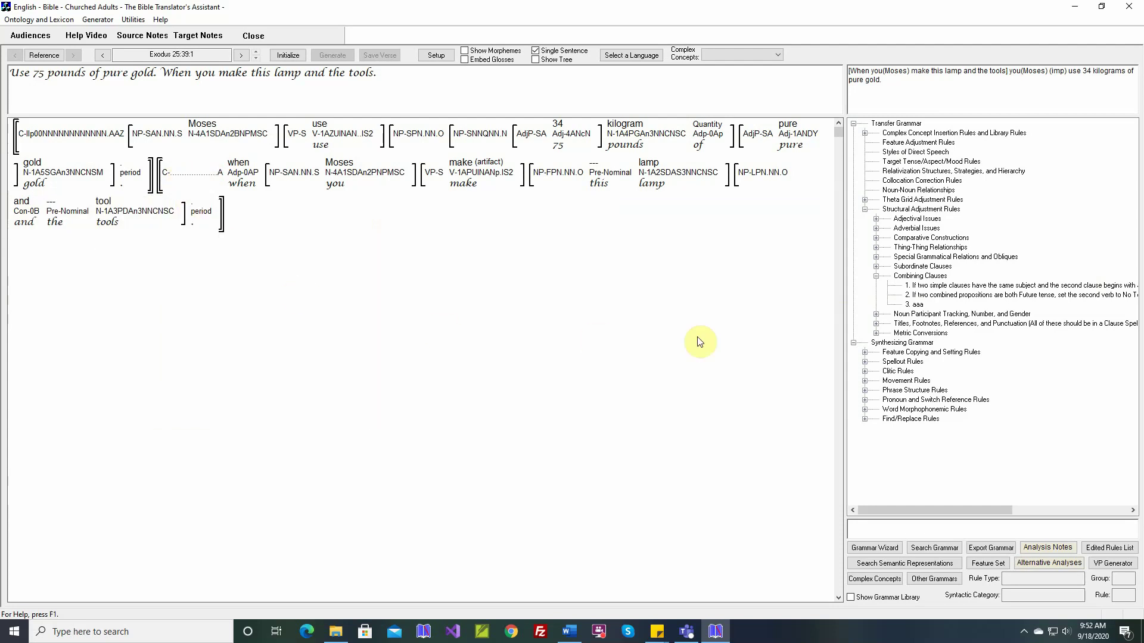
- Reopen rule aaa and set the new main clause's features to Independent, Declarative and Not an Adverbial Clause
{"action": "left_click", "coordinate": [916, 305]}
{"action": "double_click", "coordinate": [917, 305]}
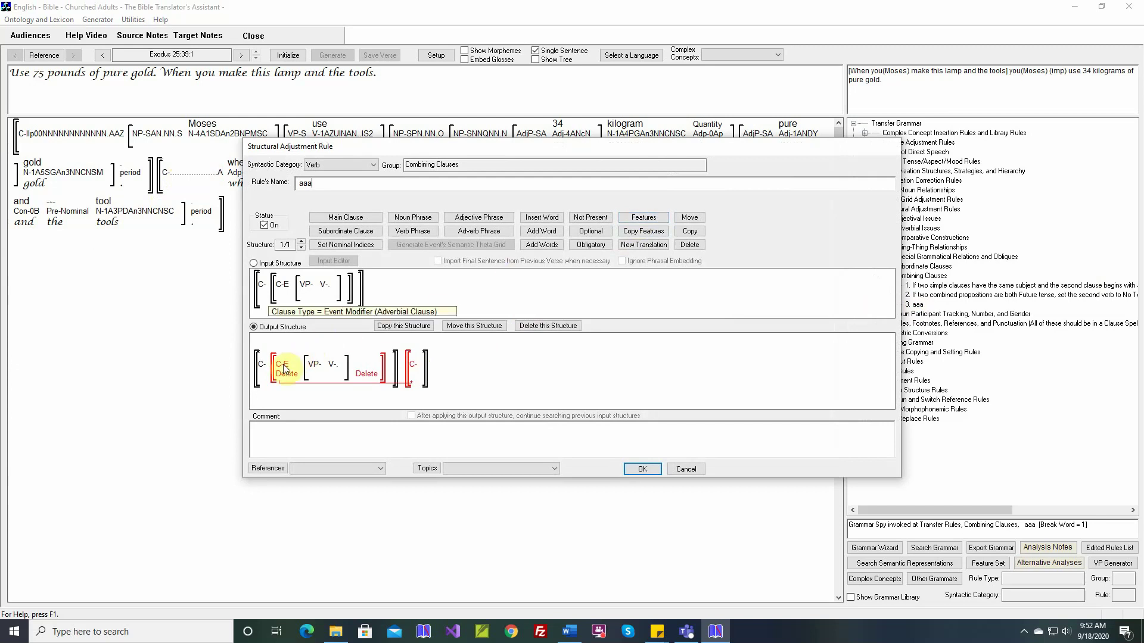
{"action": "left_click", "coordinate": [641, 218]}
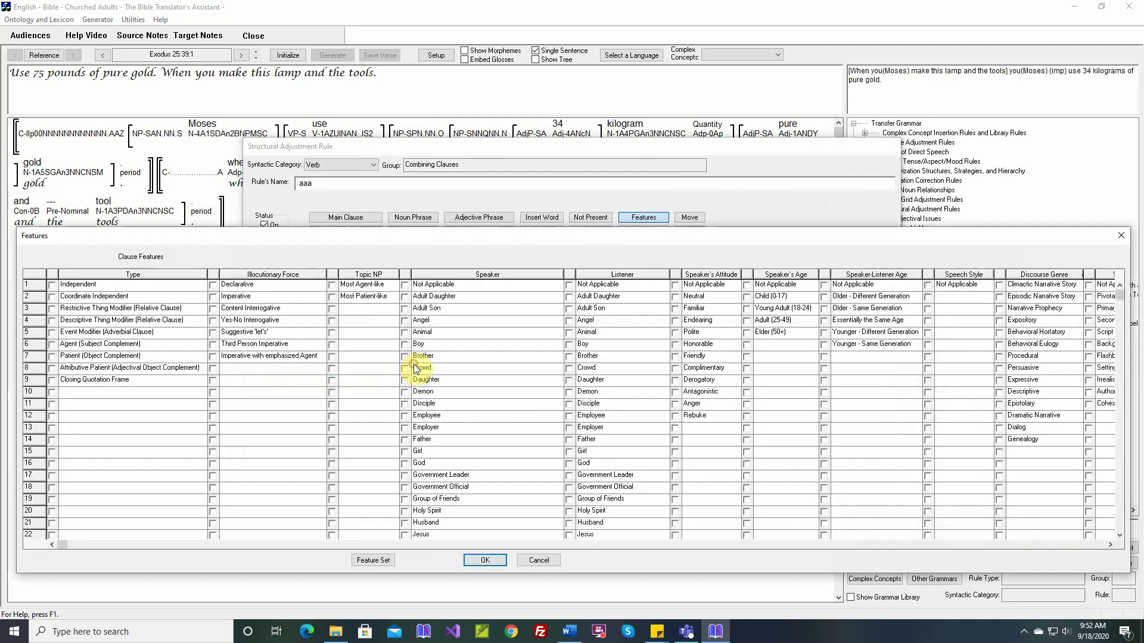
{"action": "left_click", "coordinate": [51, 287]}
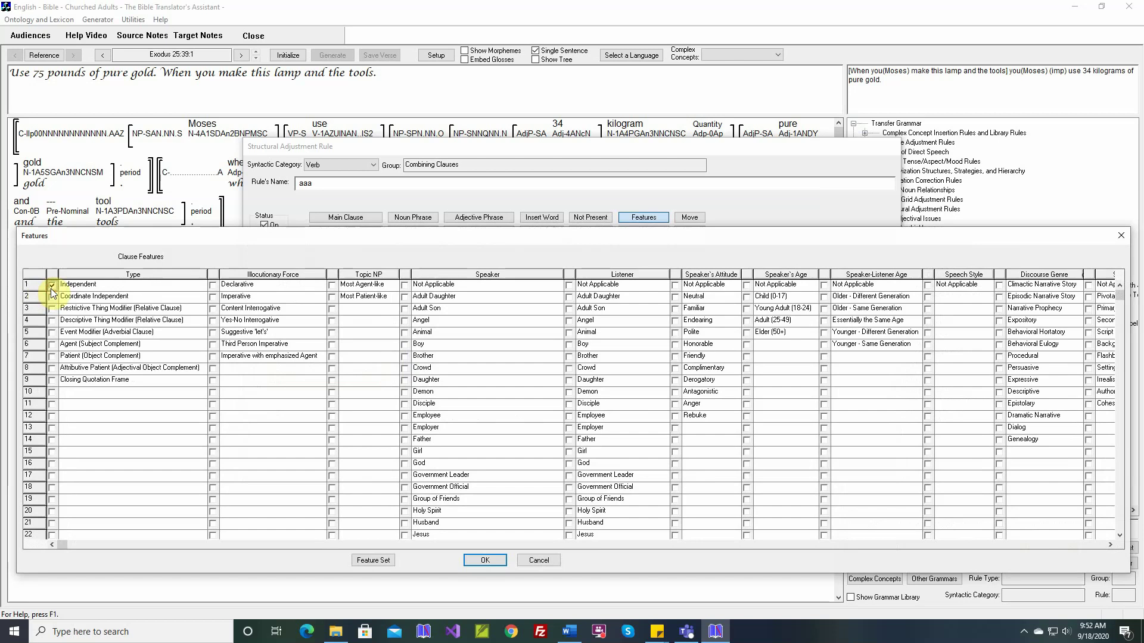
{"action": "left_click", "coordinate": [213, 285]}
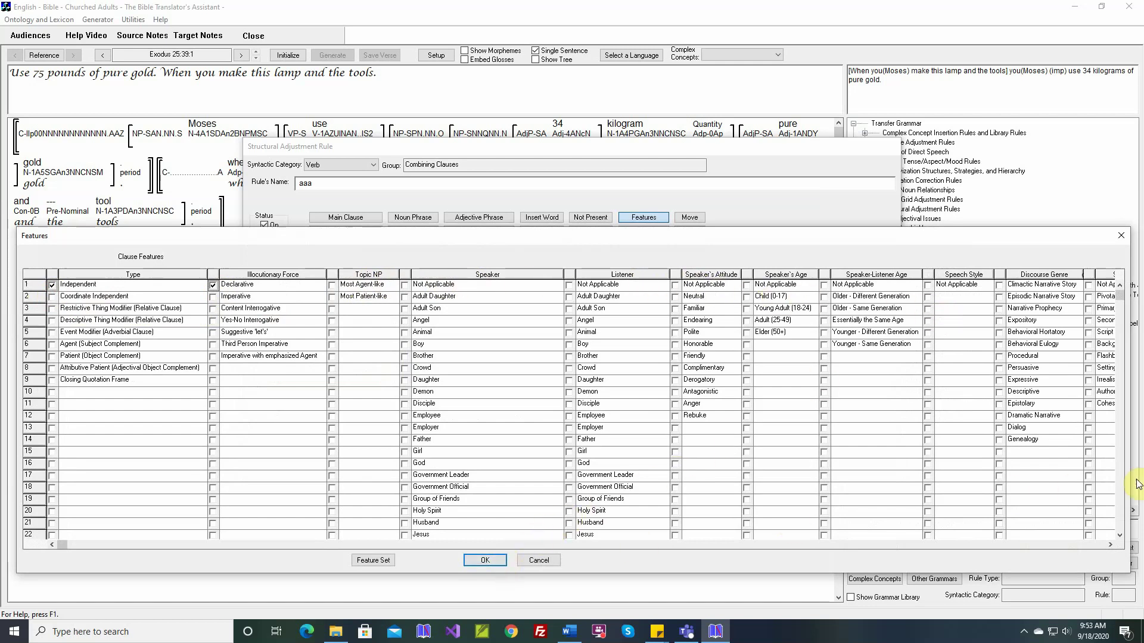
{"action": "left_click", "coordinate": [1120, 523]}
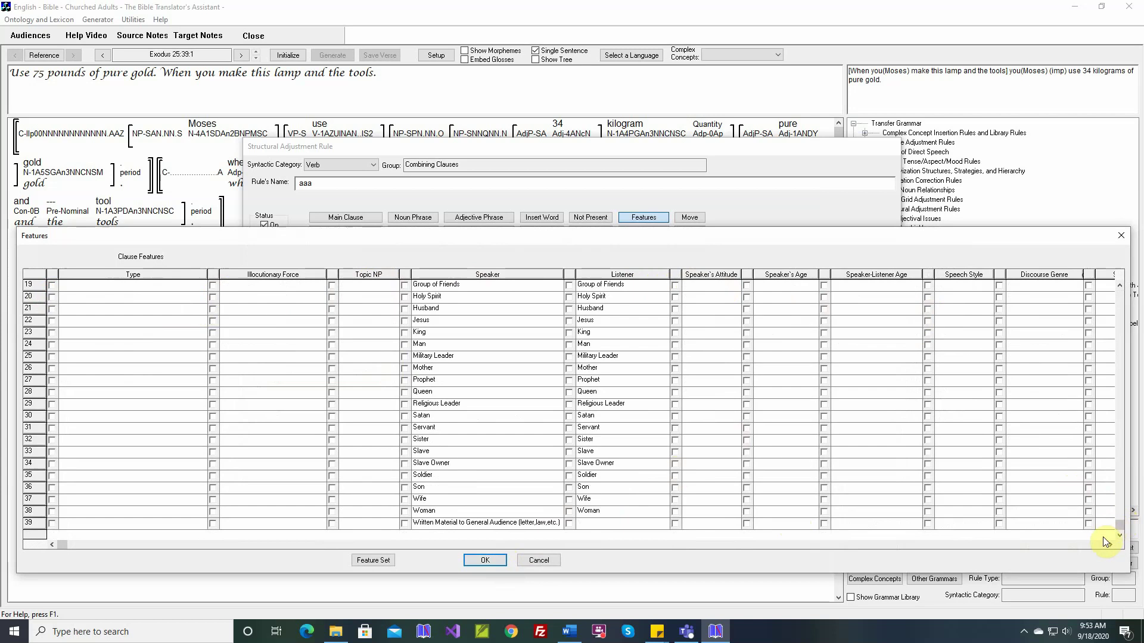
{"action": "left_click", "coordinate": [1103, 543]}
{"action": "left_click", "coordinate": [1103, 544]}
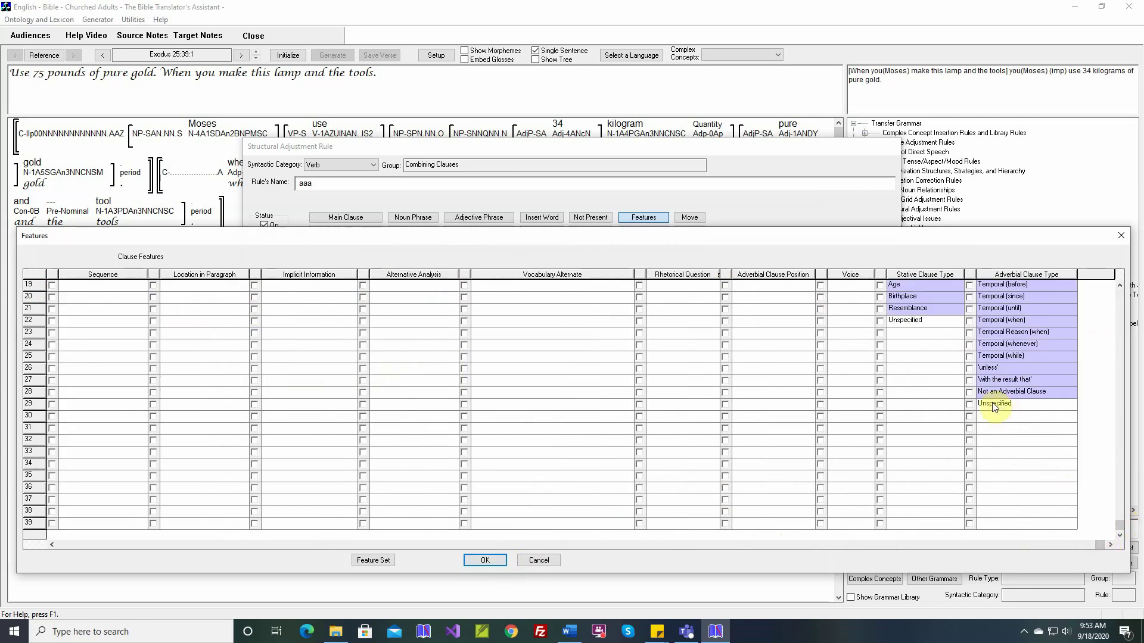
{"action": "left_click", "coordinate": [969, 392]}
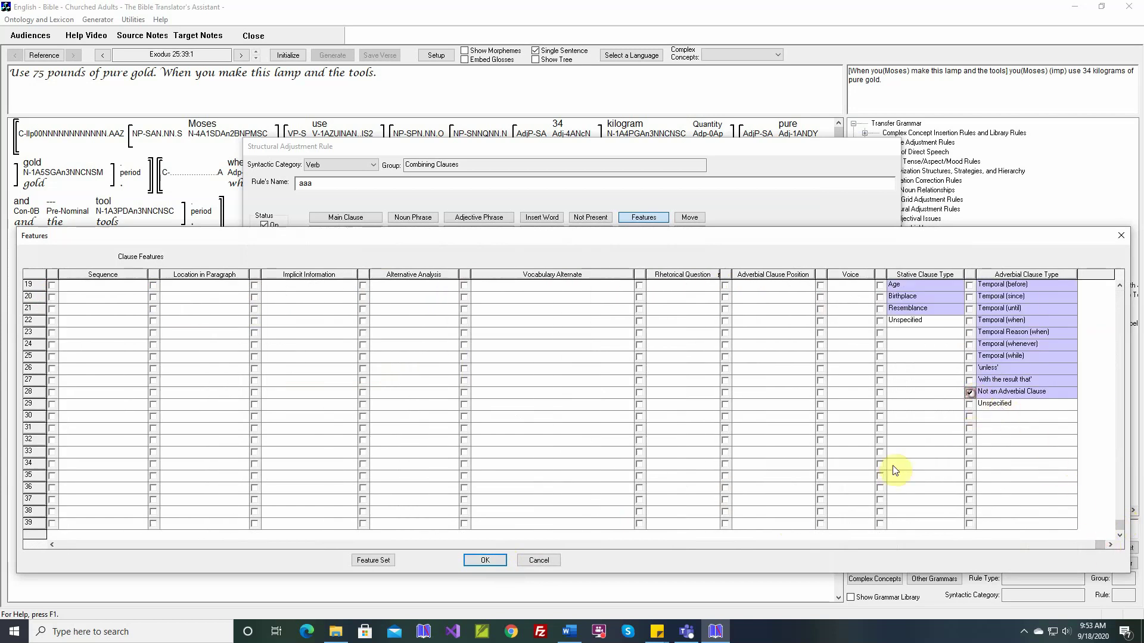
{"action": "left_click", "coordinate": [485, 560]}
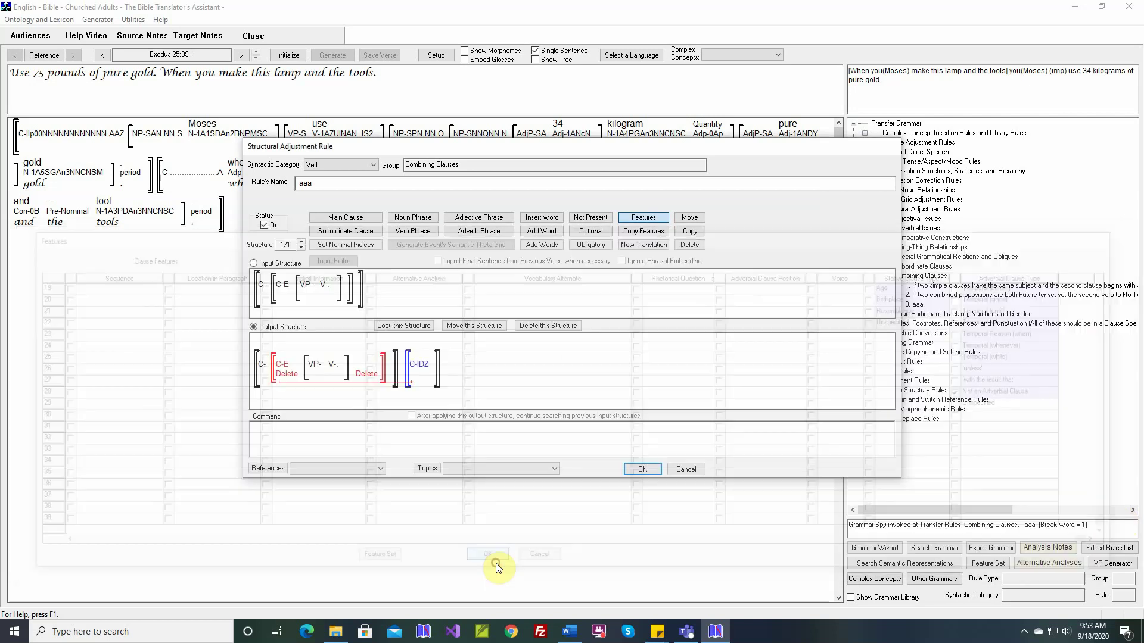
- Start copying features from the output's deleted subordinate clause, including Topic NP, Speaker, Listener, Speaker's Attitude, Speaker's Age, Speaker-Listener Age and Speech Style
{"action": "left_click", "coordinate": [660, 235]}
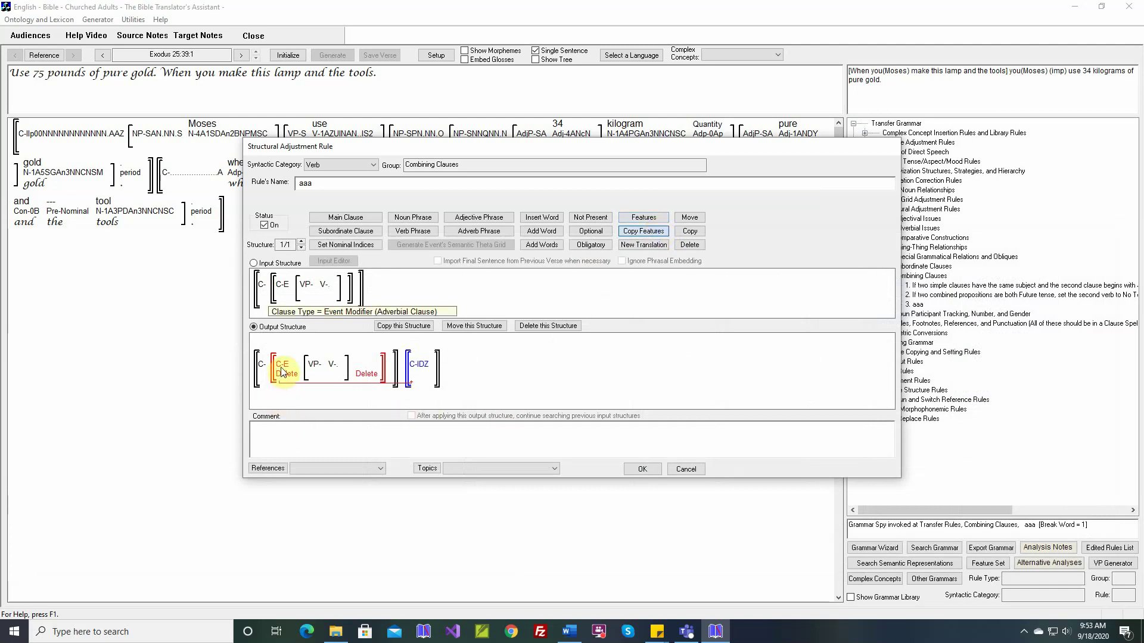
{"action": "mouse_move", "coordinate": [408, 378]}
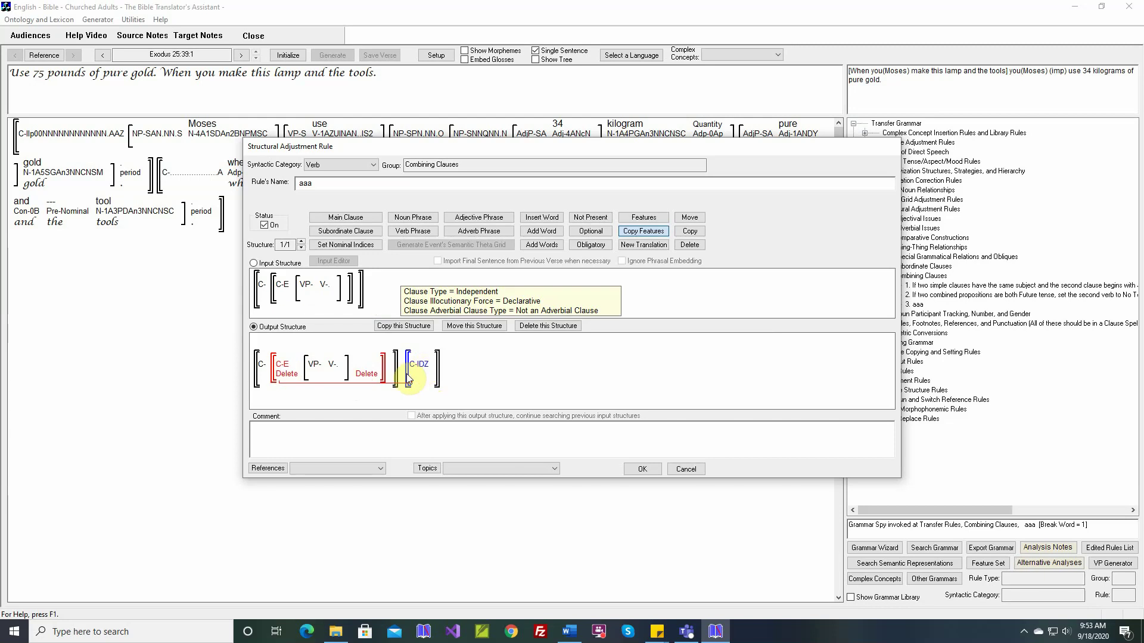
{"action": "left_click", "coordinate": [285, 371]}
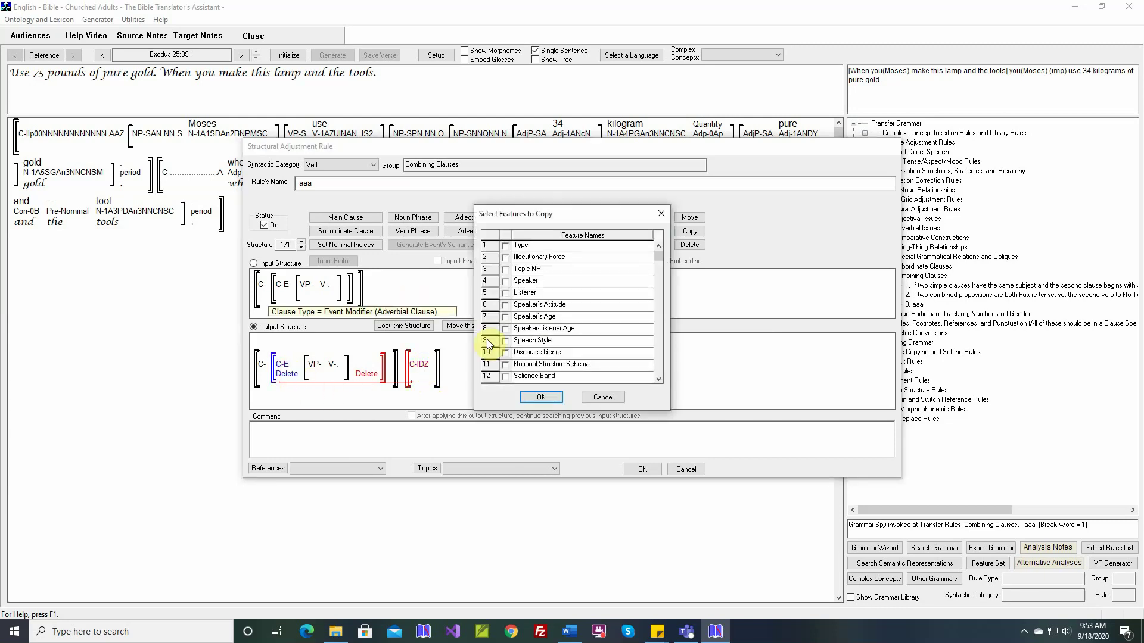
{"action": "left_click", "coordinate": [505, 270]}
{"action": "left_click", "coordinate": [505, 281]}
{"action": "left_click", "coordinate": [506, 293]}
{"action": "left_click", "coordinate": [506, 305]}
{"action": "left_click", "coordinate": [505, 317]}
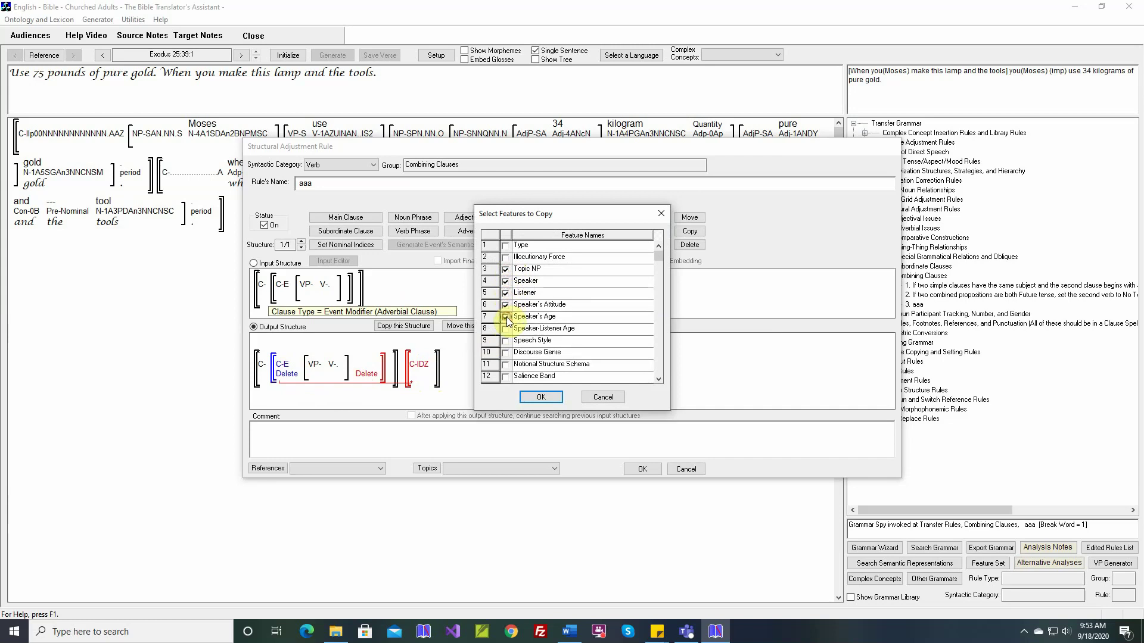
{"action": "left_click", "coordinate": [505, 329]}
{"action": "left_click", "coordinate": [506, 341]}
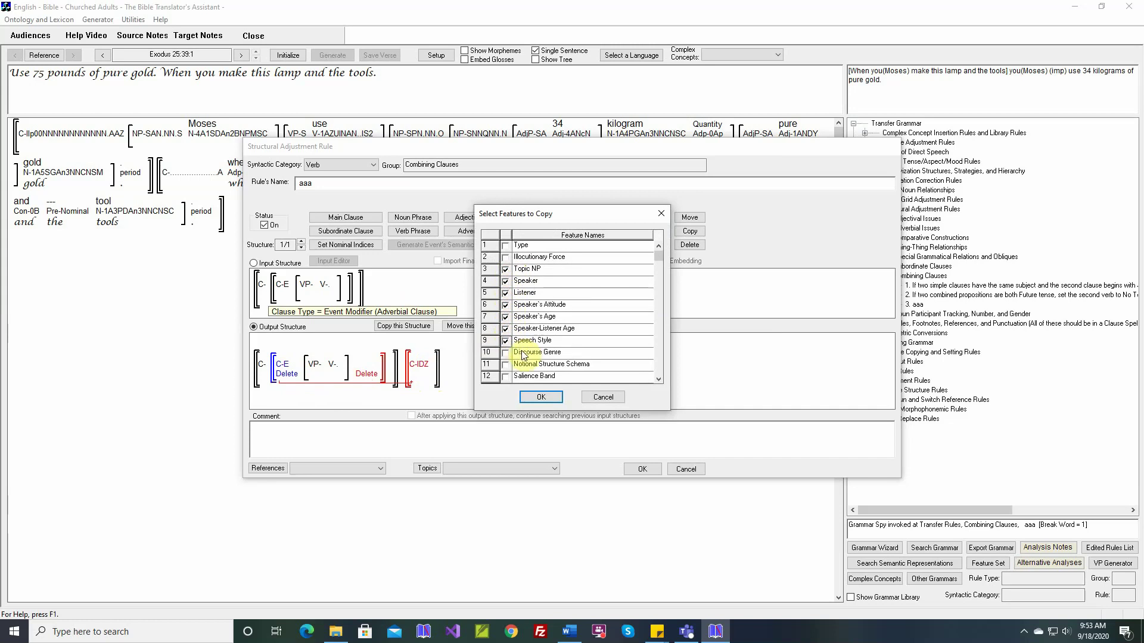
- Add Voice and Stative Clause Type to the copied features and paste them all onto the new independent main clause
{"action": "left_click", "coordinate": [659, 368]}
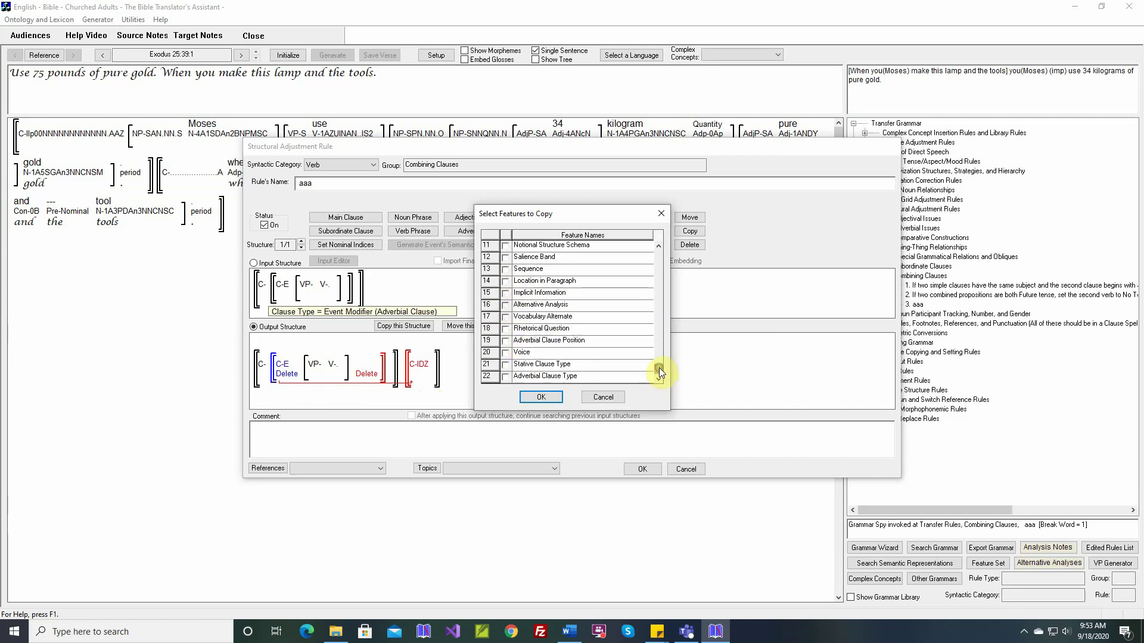
{"action": "left_click", "coordinate": [506, 365]}
{"action": "left_click", "coordinate": [506, 353]}
{"action": "left_click", "coordinate": [541, 396]}
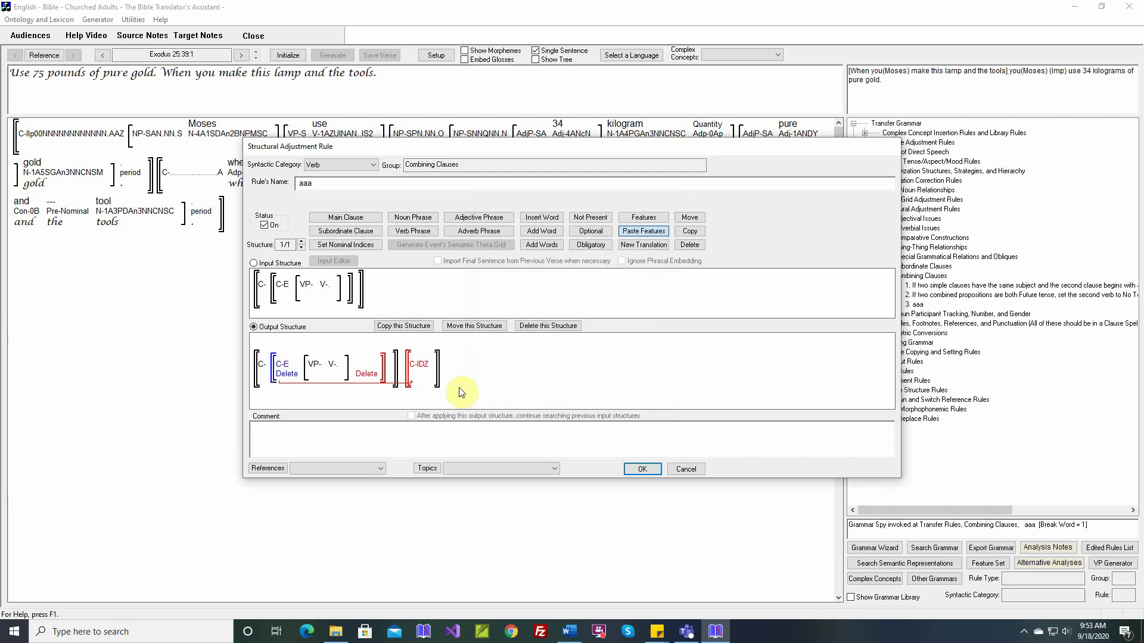
{"action": "left_click", "coordinate": [427, 373]}
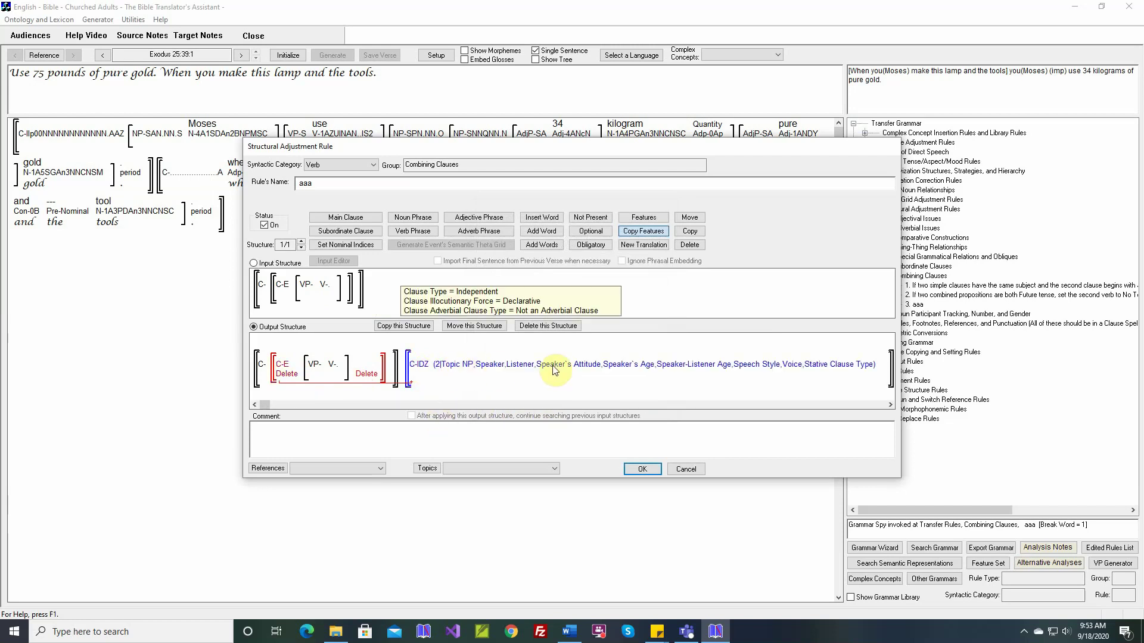
- Save rule aaa, then reinitialize Exodus 25:39:1 and generate its translation again
{"action": "left_click", "coordinate": [642, 469]}
{"action": "left_click", "coordinate": [301, 55]}
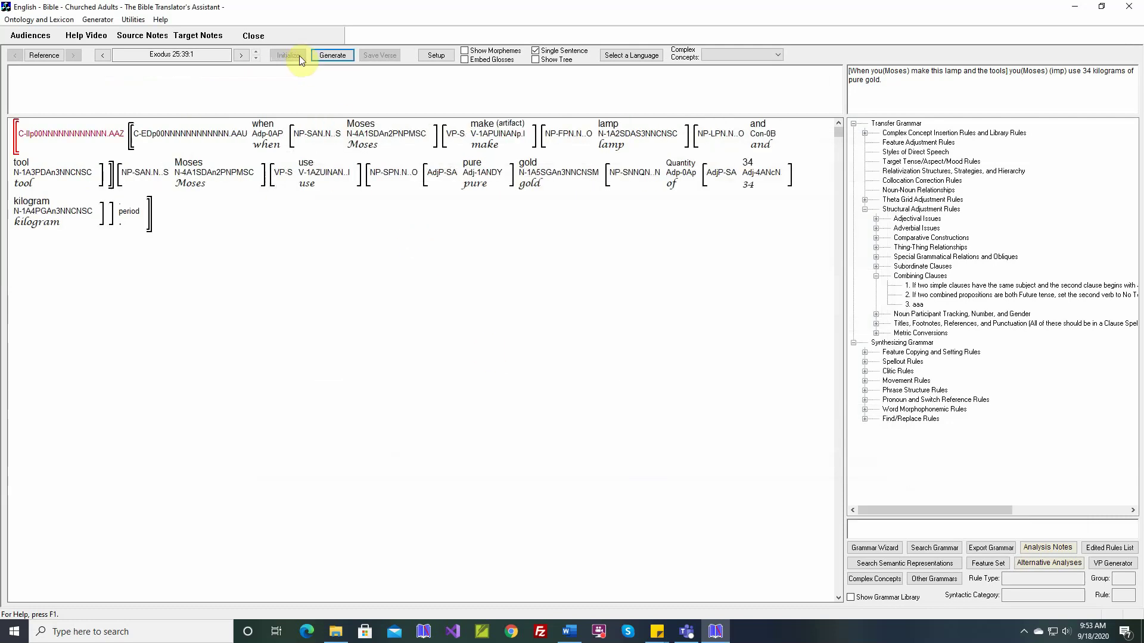
{"action": "left_click", "coordinate": [327, 56]}
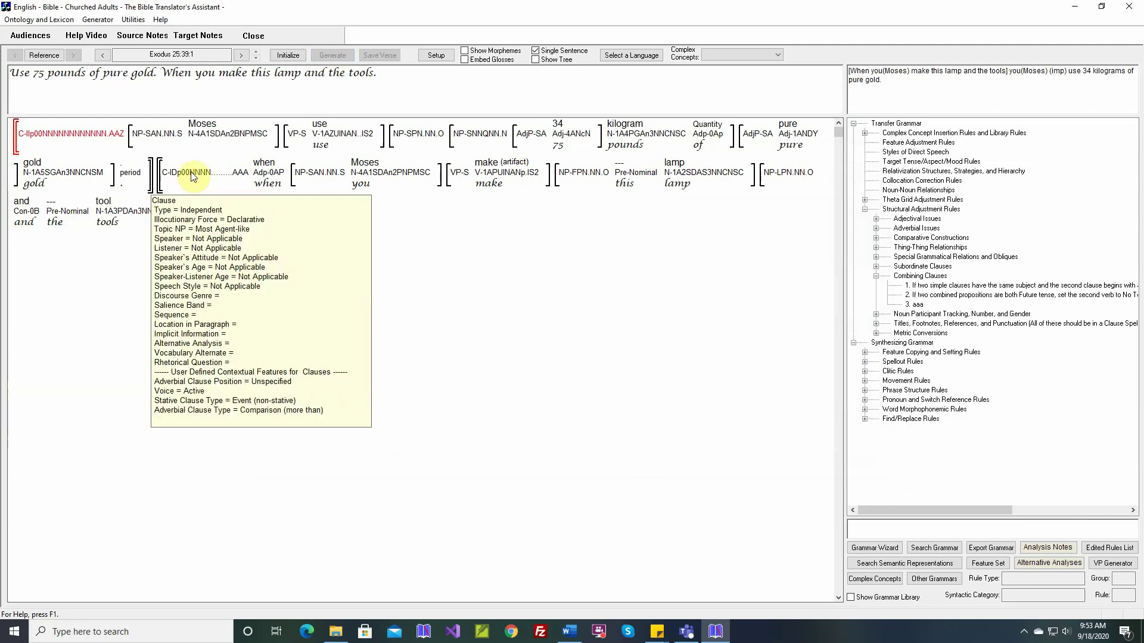
- Examine the new independent clause's features and the rules that affected its adposition "when" and the preceding period
{"action": "left_click", "coordinate": [191, 178]}
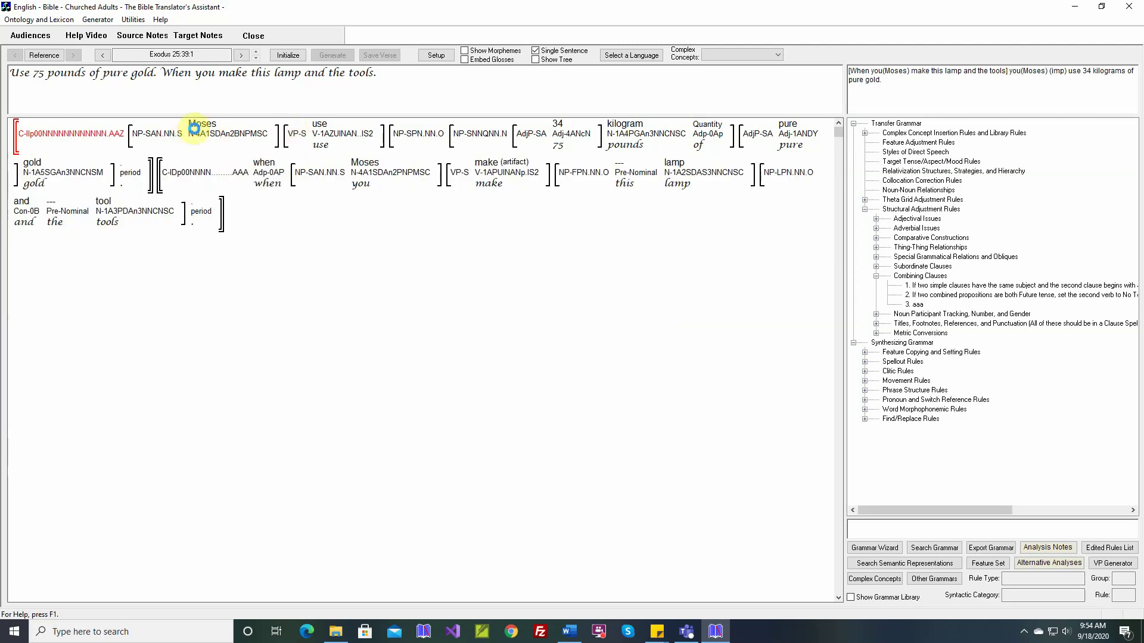
{"action": "mouse_move", "coordinate": [260, 137]}
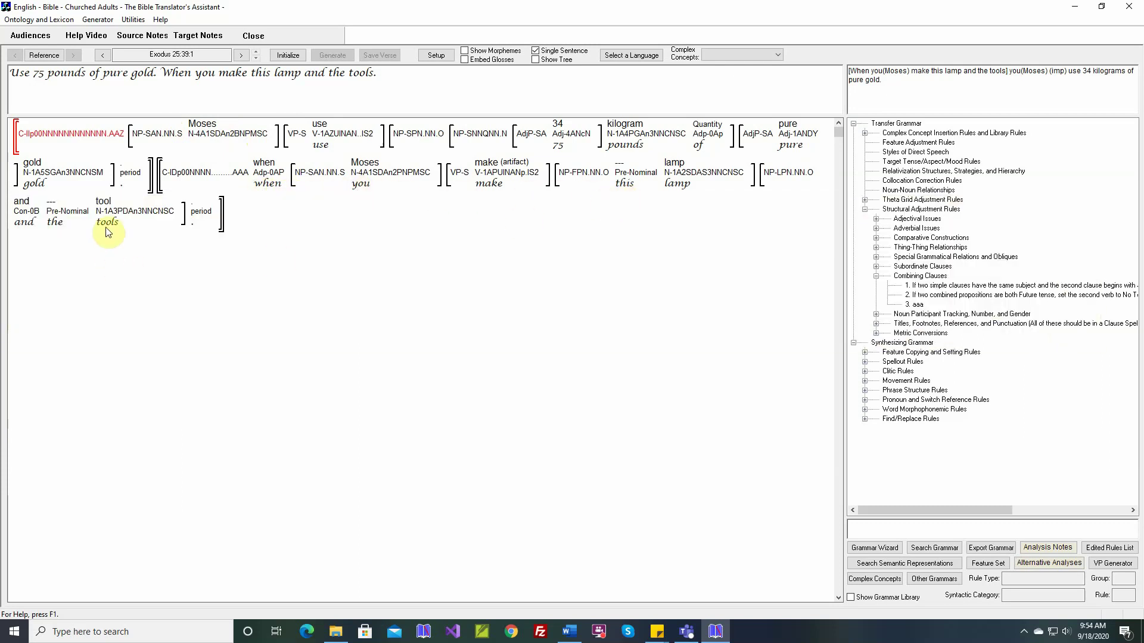
{"action": "mouse_move", "coordinate": [277, 192]}
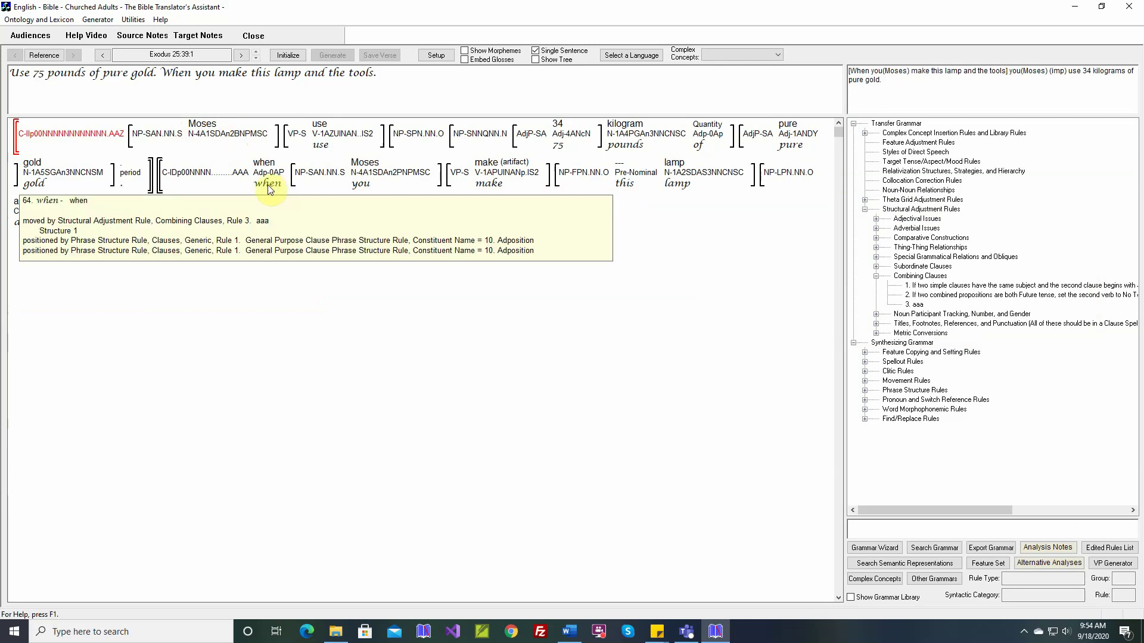
{"action": "mouse_move", "coordinate": [205, 184]}
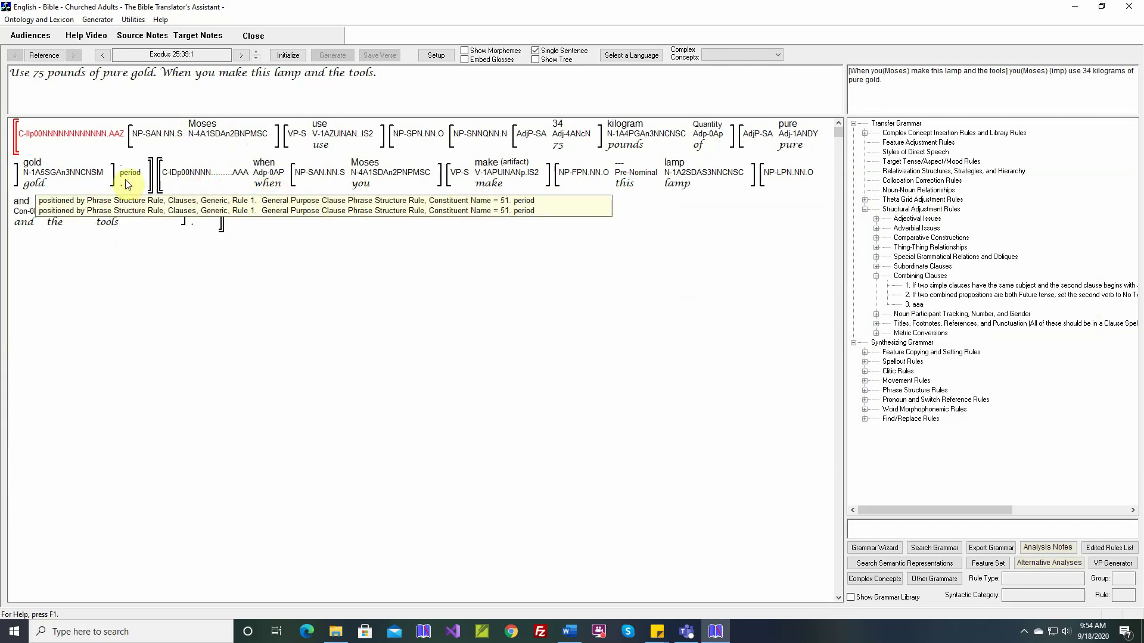
{"action": "mouse_move", "coordinate": [72, 145]}
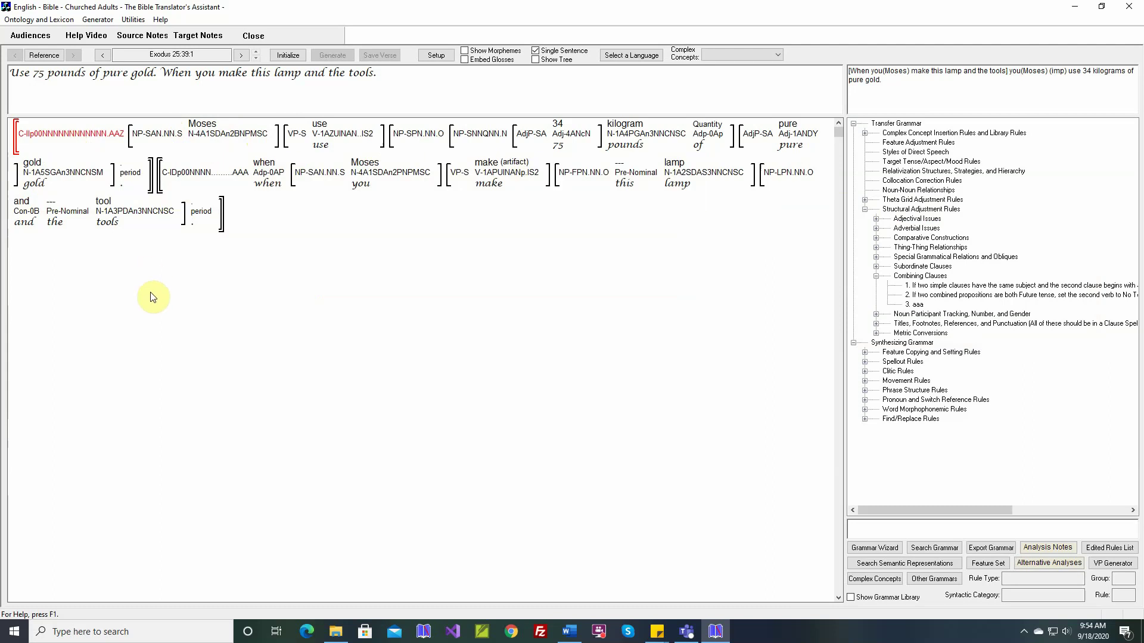
{"action": "mouse_move", "coordinate": [171, 204]}
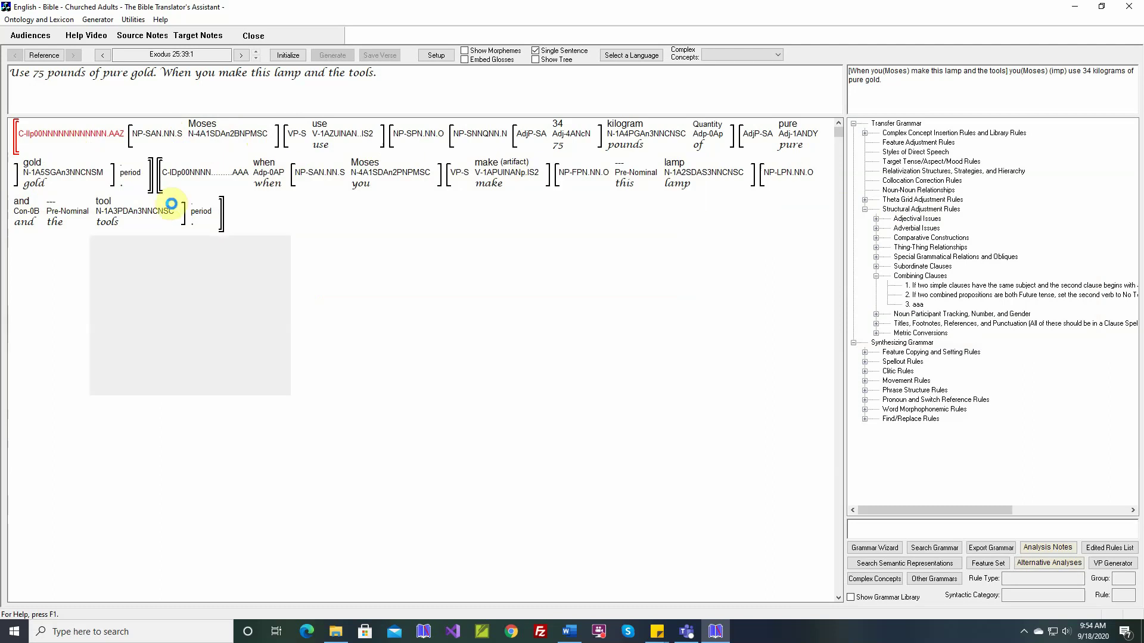